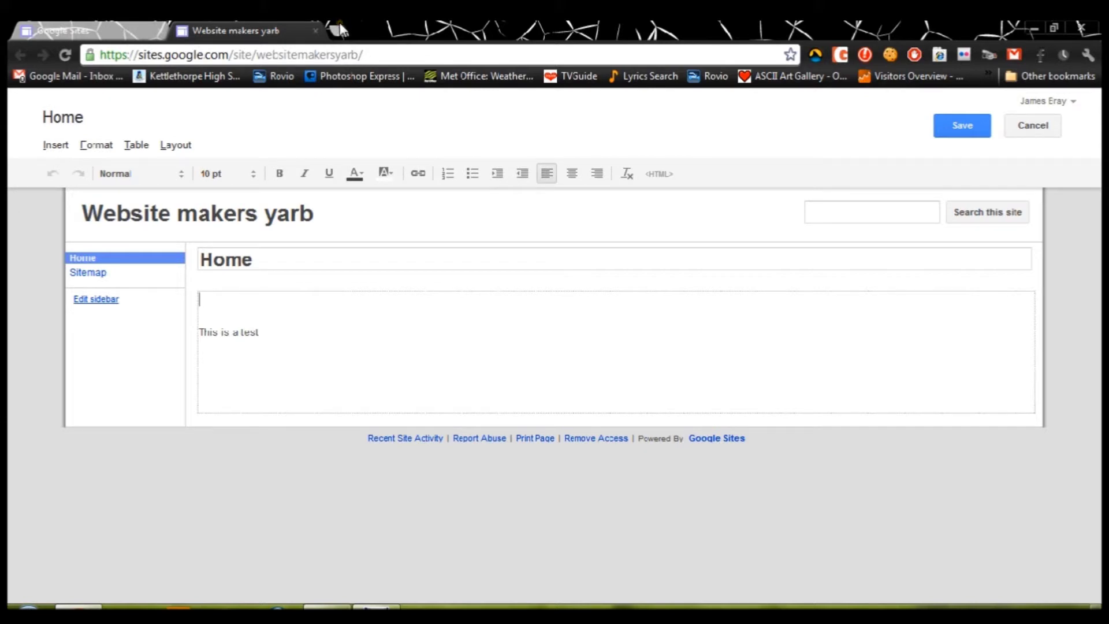
# Save the 'Website makers yarb' Home page with its new 'This is a test' line
pyautogui.click(961, 127)
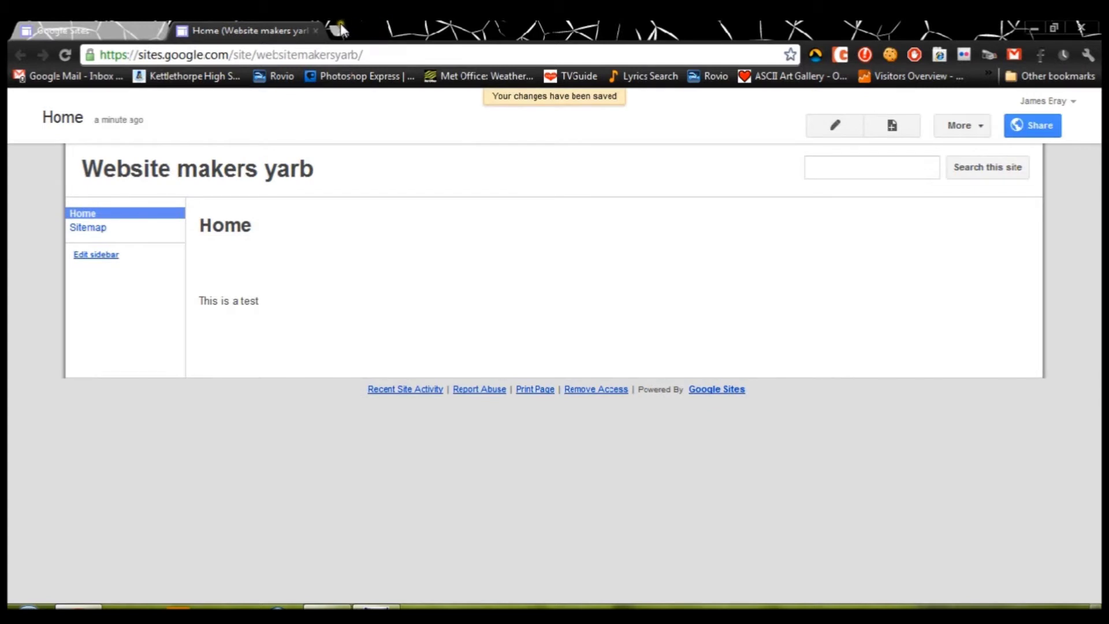
# Search 'google analytics' in a new tab and sign in from the official Google Analytics site
pyautogui.click(339, 27)
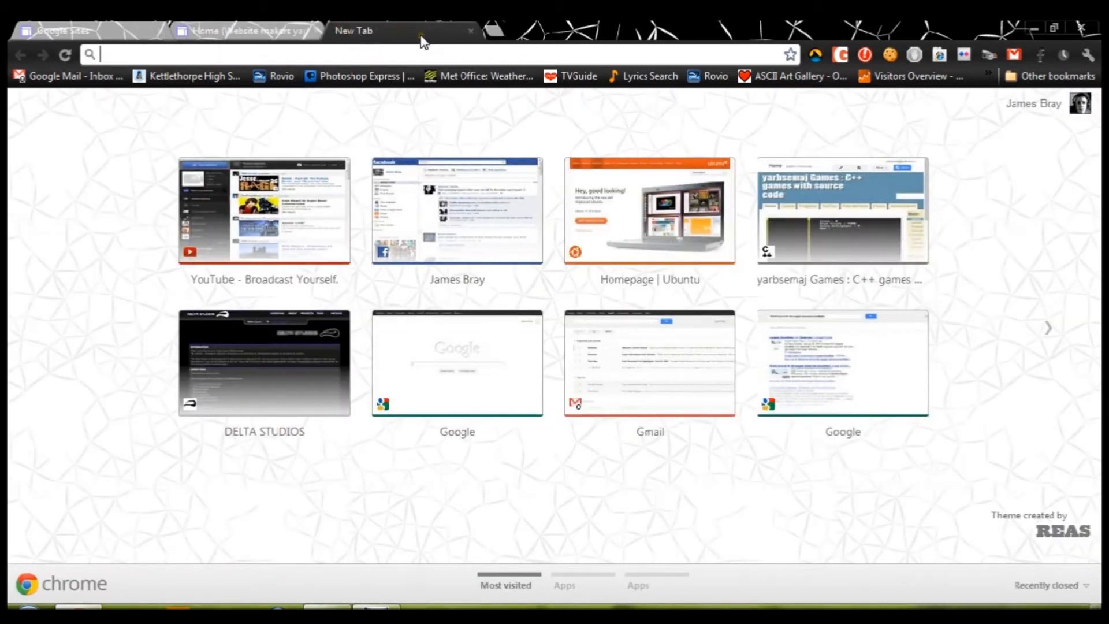
pyautogui.write('g')
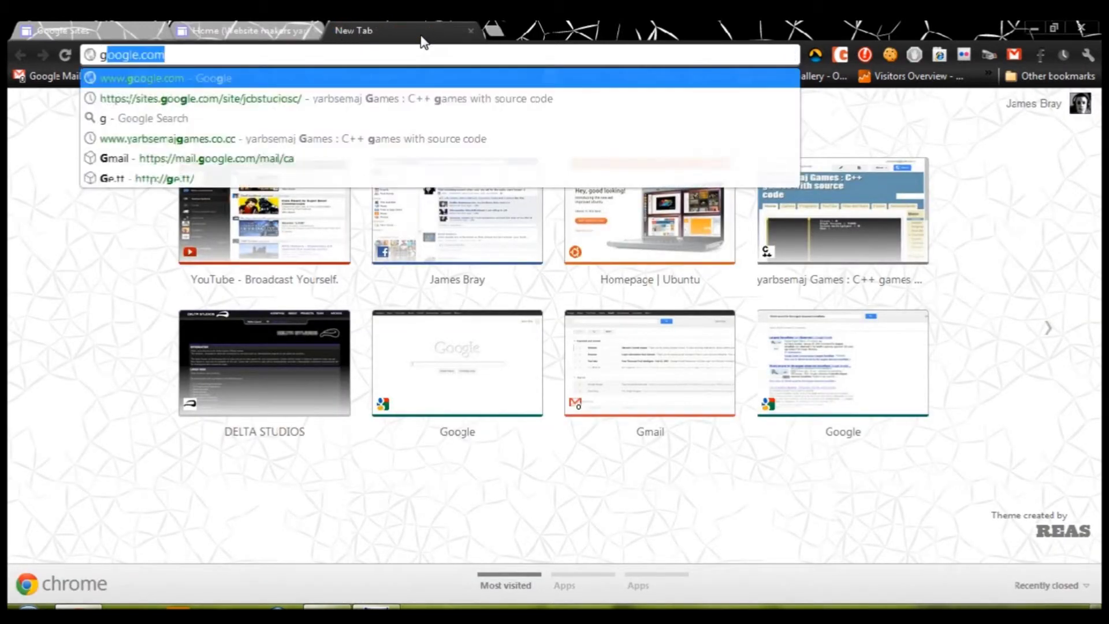
pyautogui.write('oogle')
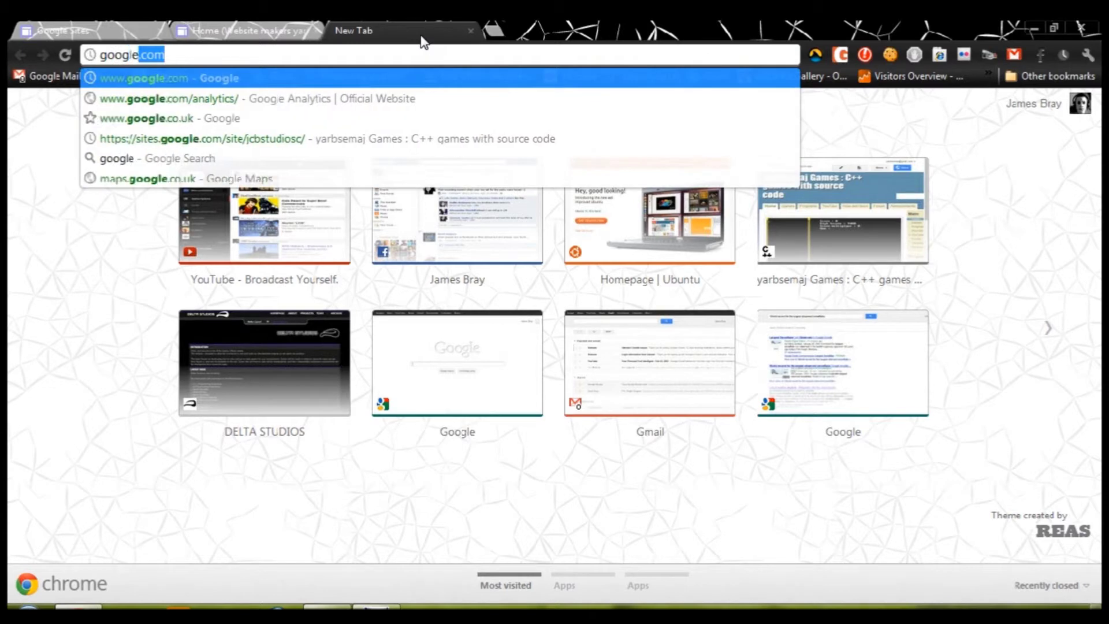
pyautogui.write(' an')
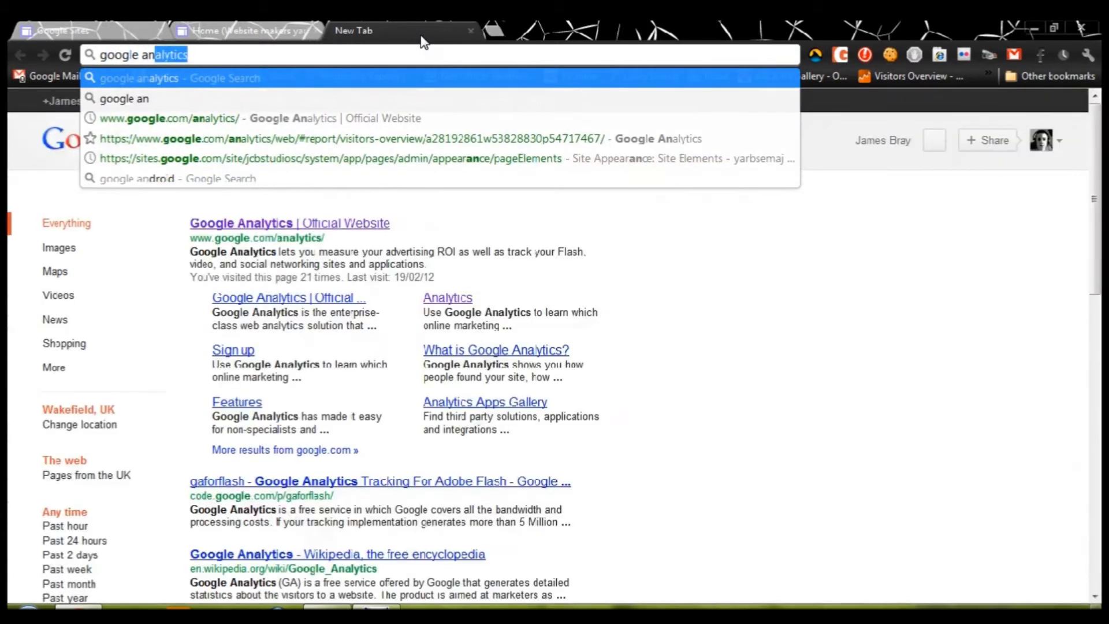
pyautogui.click(217, 223)
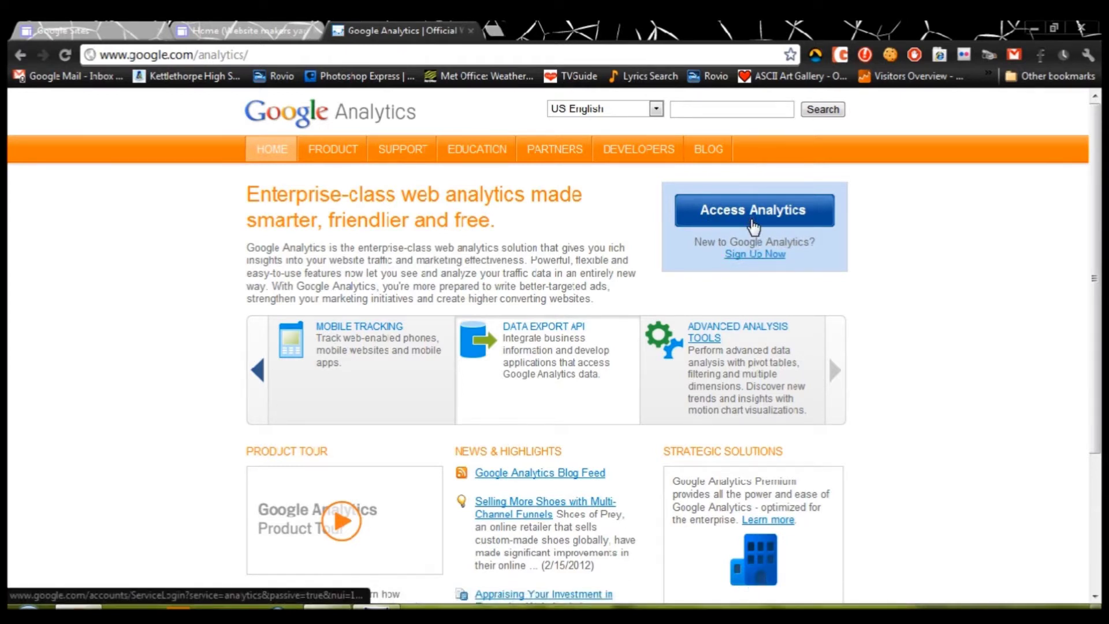
pyautogui.click(753, 223)
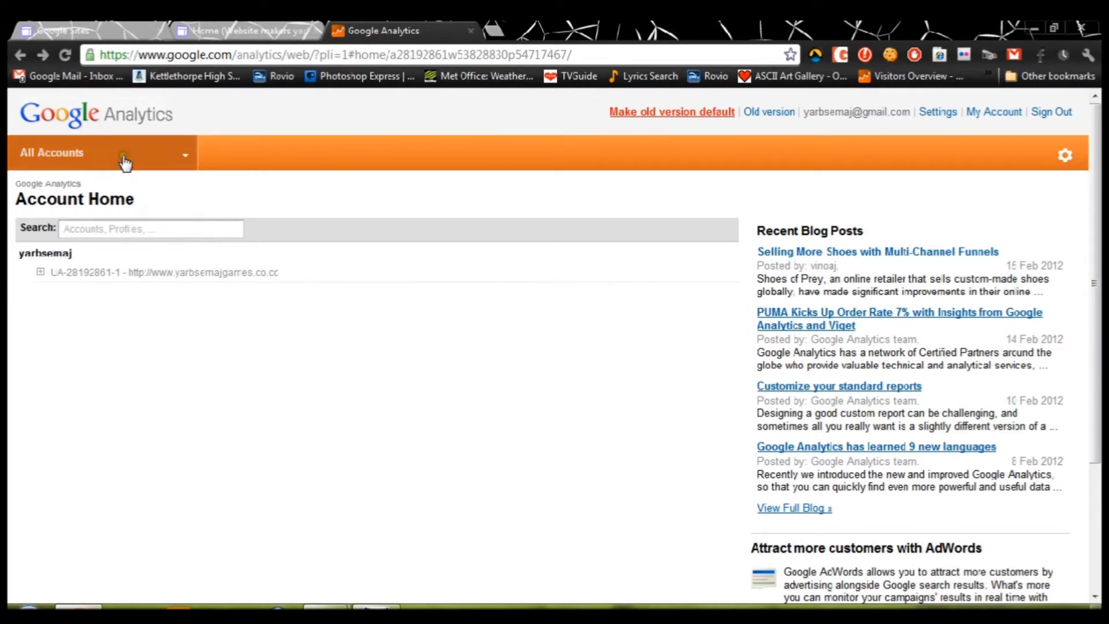
# Start a new Google Analytics account named 'help' from the admin settings
pyautogui.click(1067, 153)
pyautogui.click(271, 283)
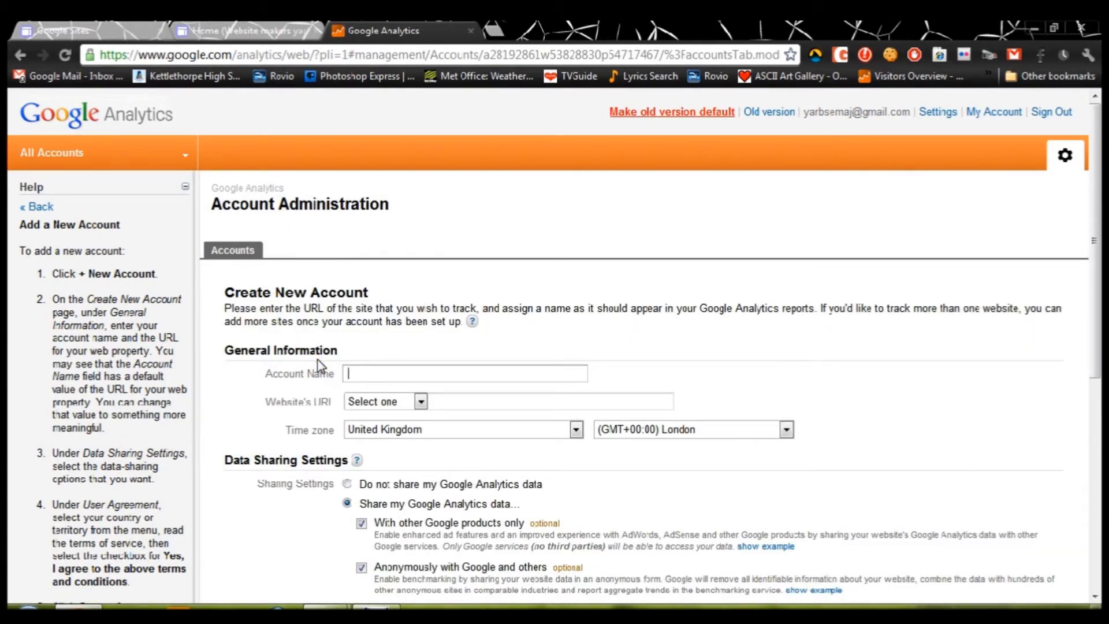
pyautogui.write('hel')
pyautogui.write('p')
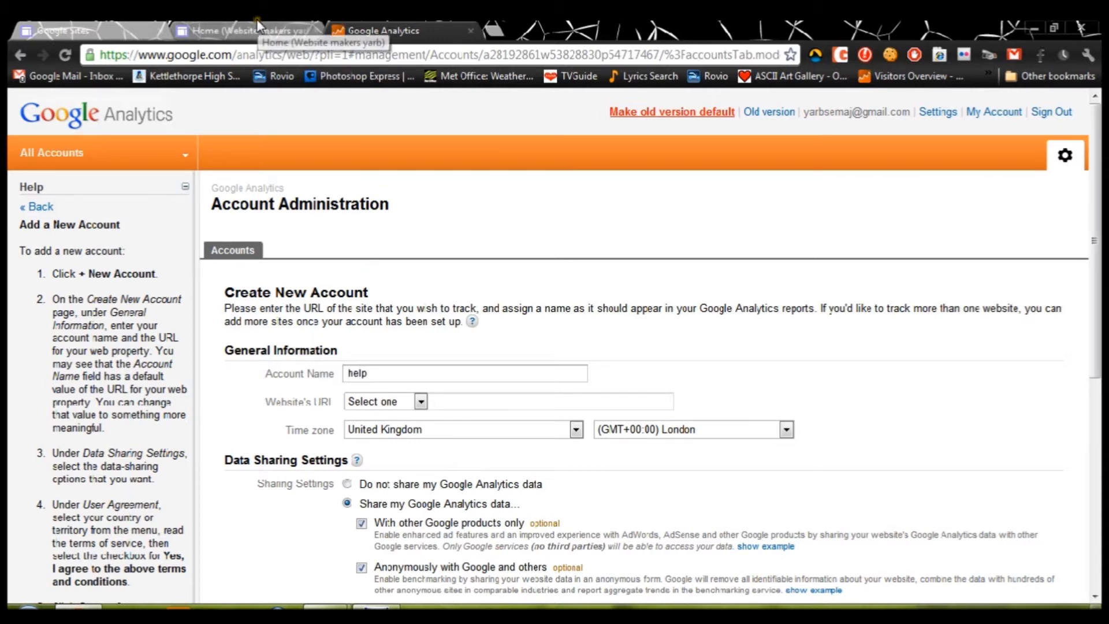
pyautogui.click(260, 30)
pyautogui.click(957, 126)
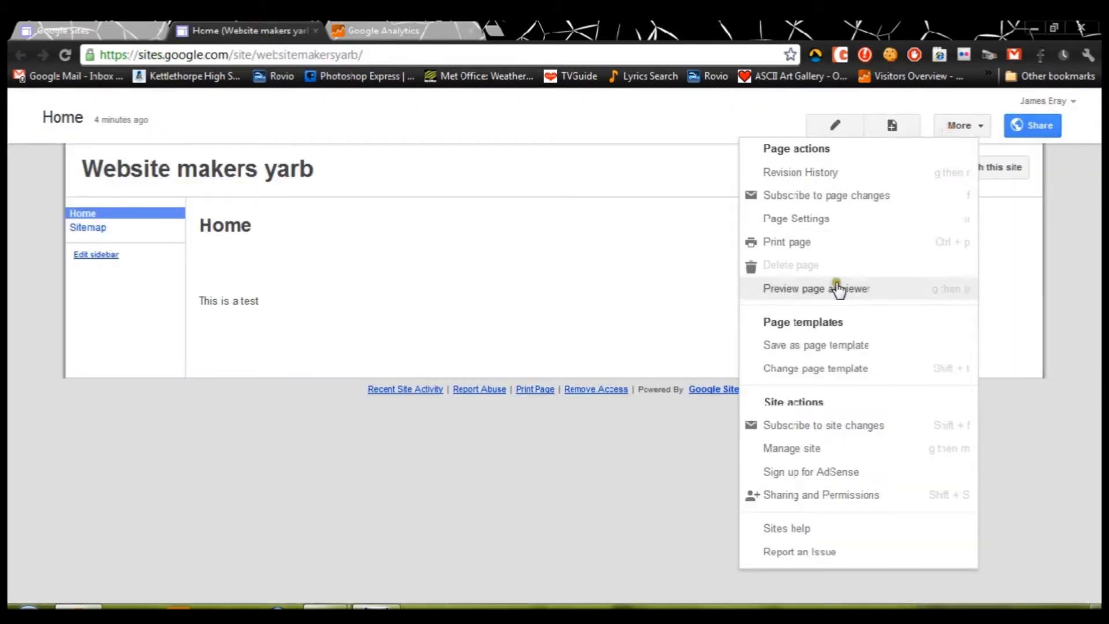
pyautogui.click(777, 448)
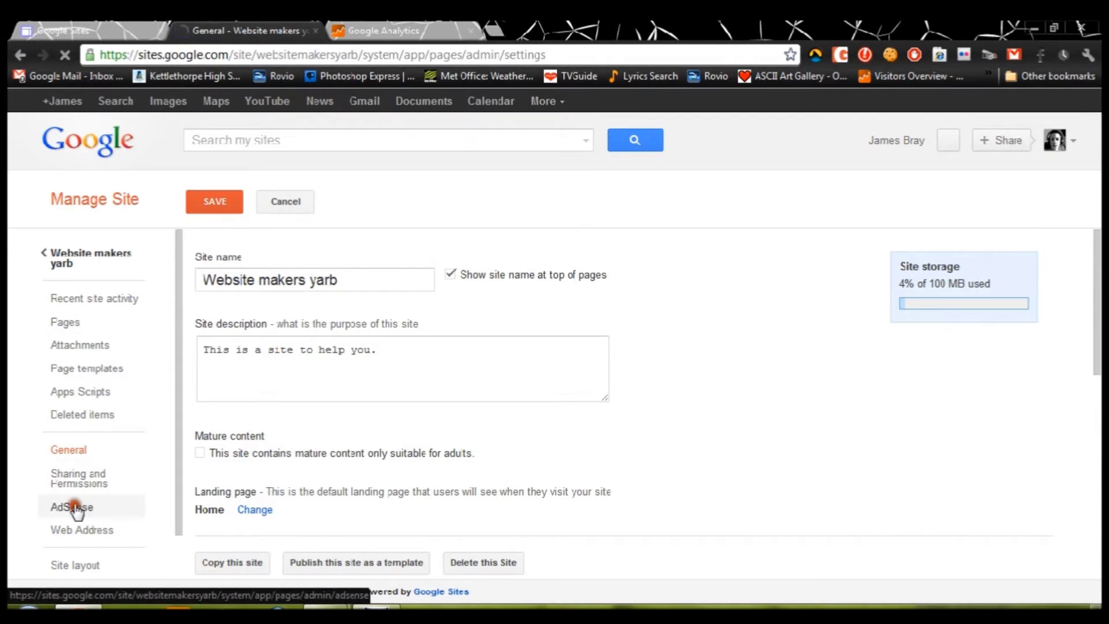
pyautogui.click(75, 507)
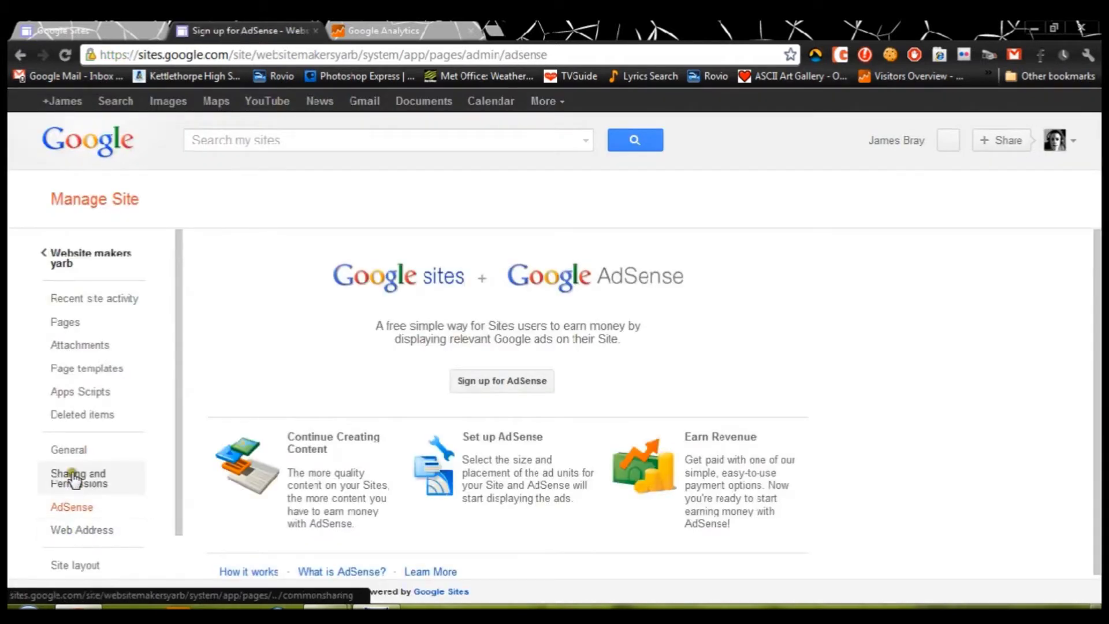
pyautogui.click(77, 531)
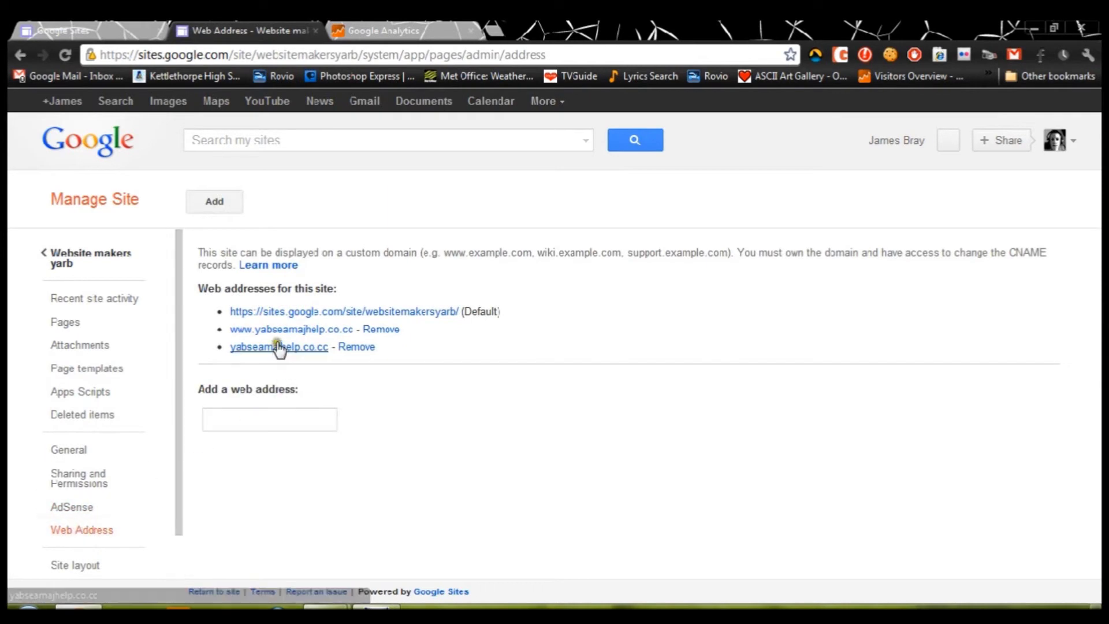
pyautogui.rightClick(280, 335)
pyautogui.click(327, 344)
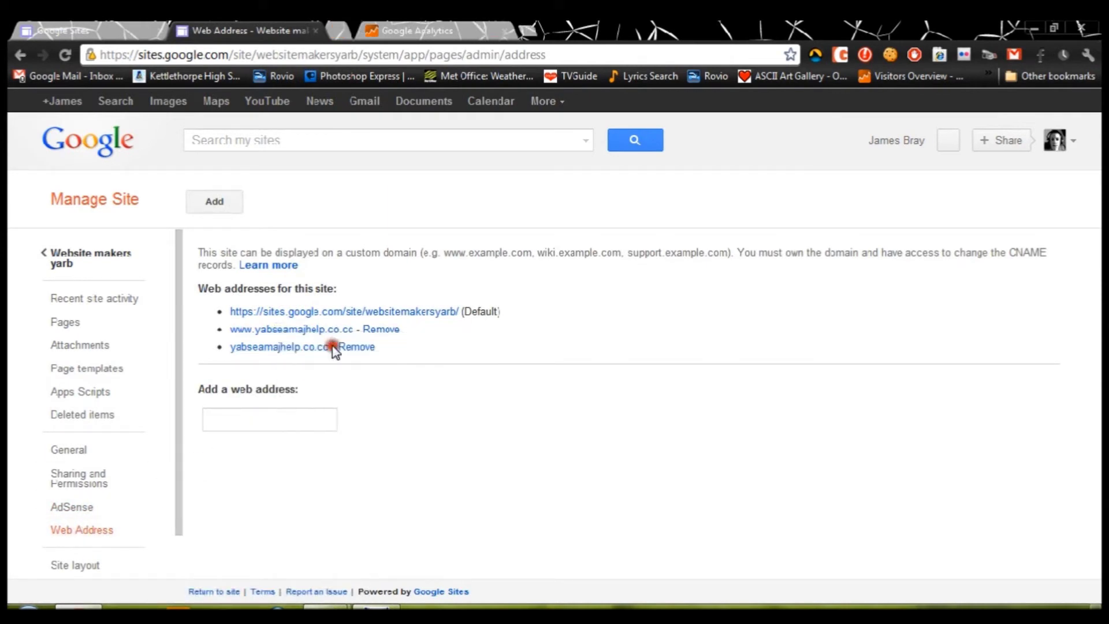
pyautogui.click(379, 26)
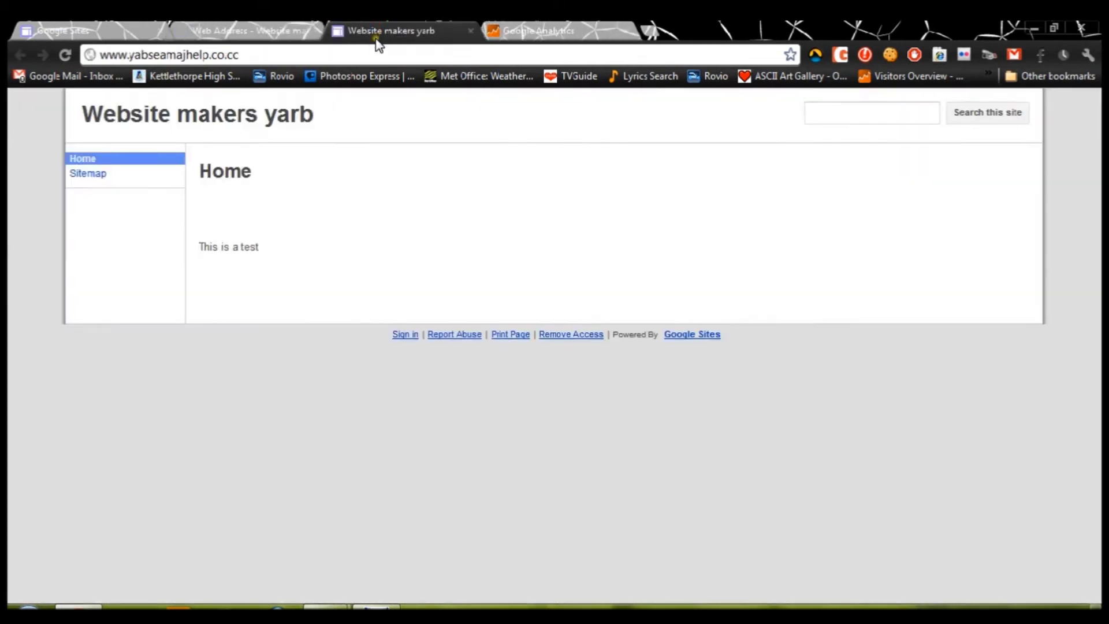
# Choose the website URL protocol on the 'help' account form, checking the Sites tabs for the address
pyautogui.click(495, 30)
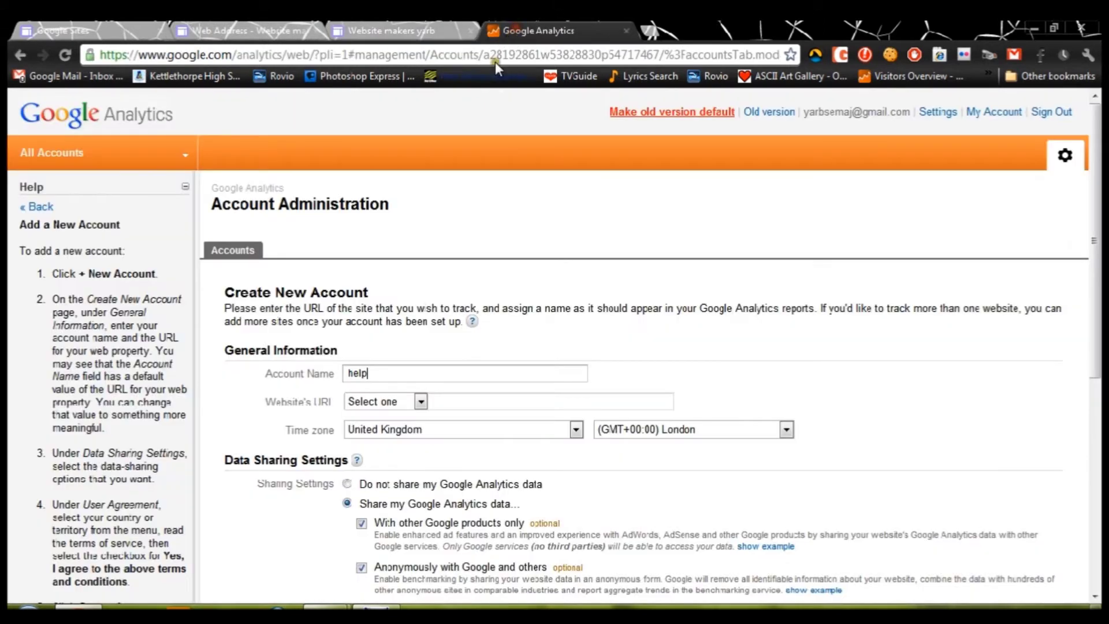
pyautogui.click(415, 403)
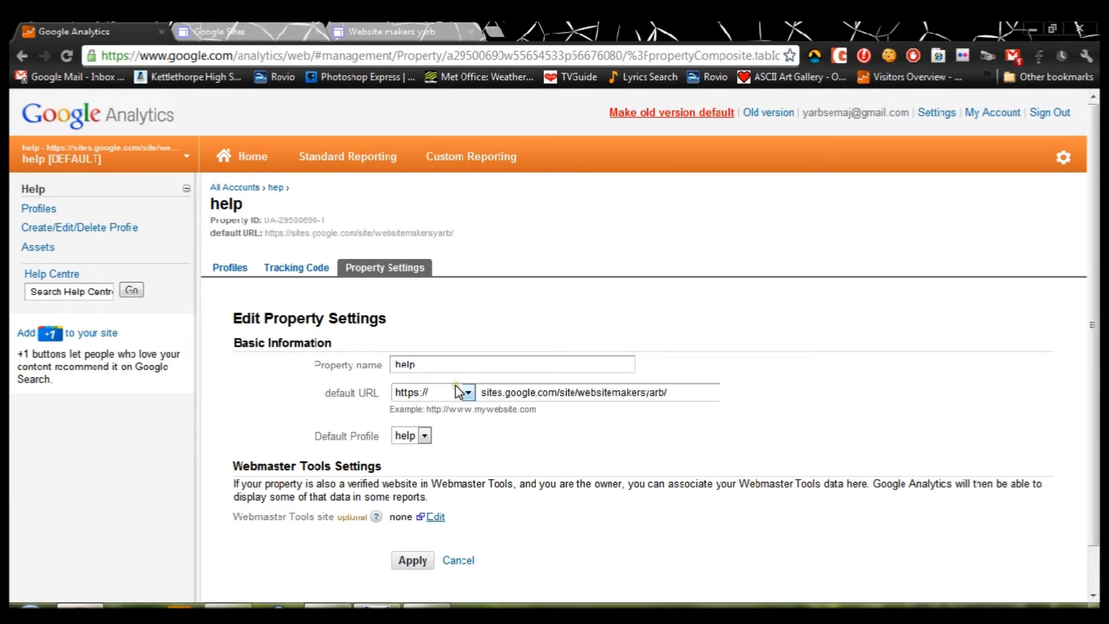
pyautogui.click(226, 26)
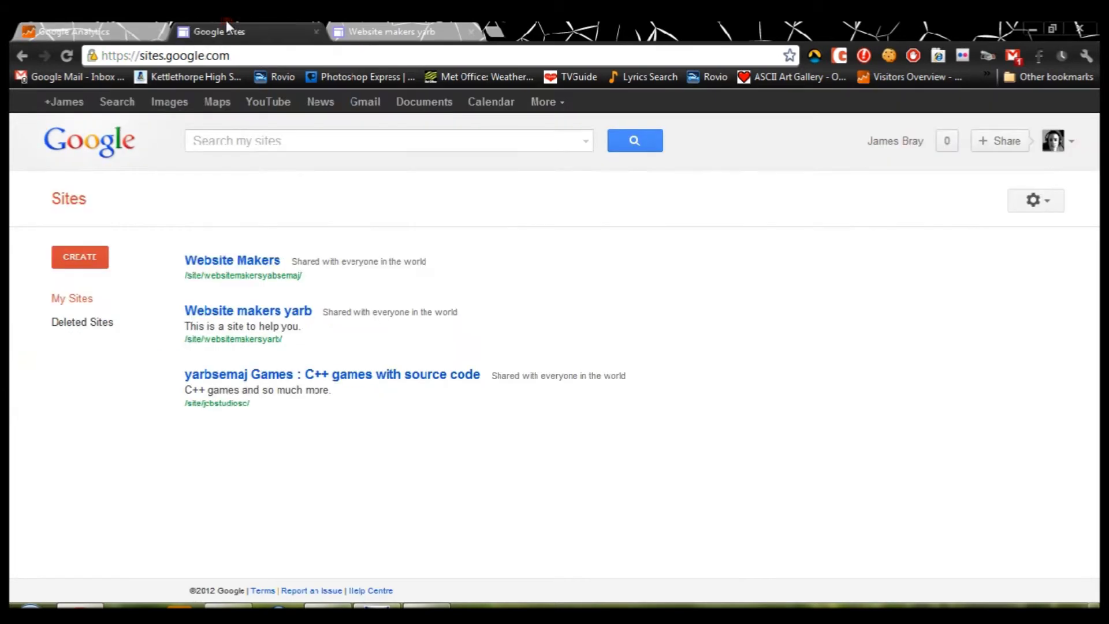
pyautogui.click(391, 26)
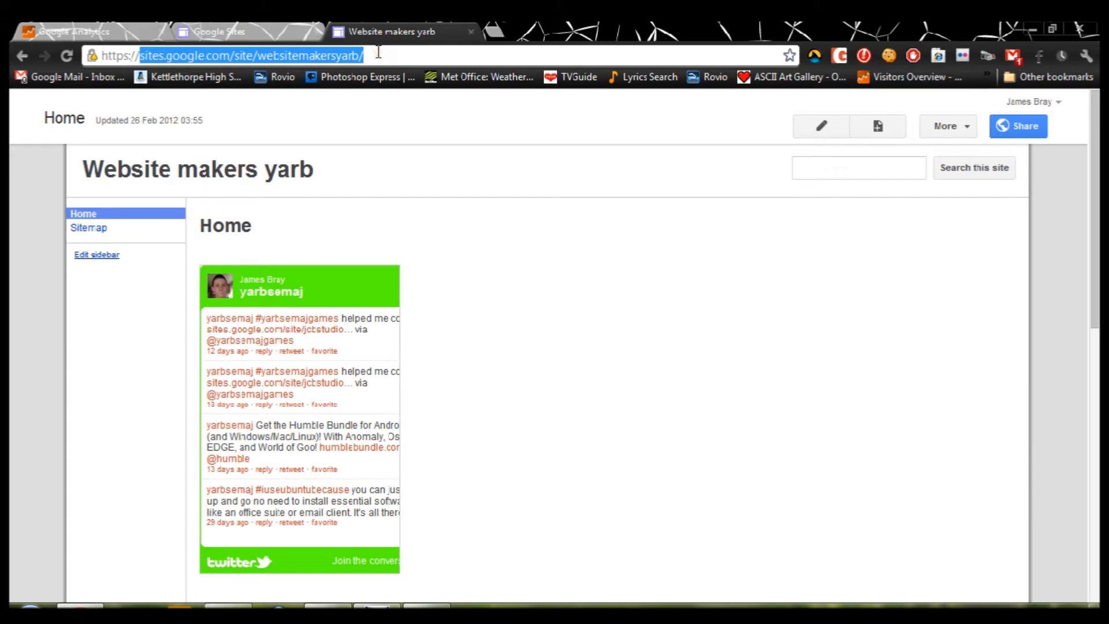
pyautogui.click(89, 24)
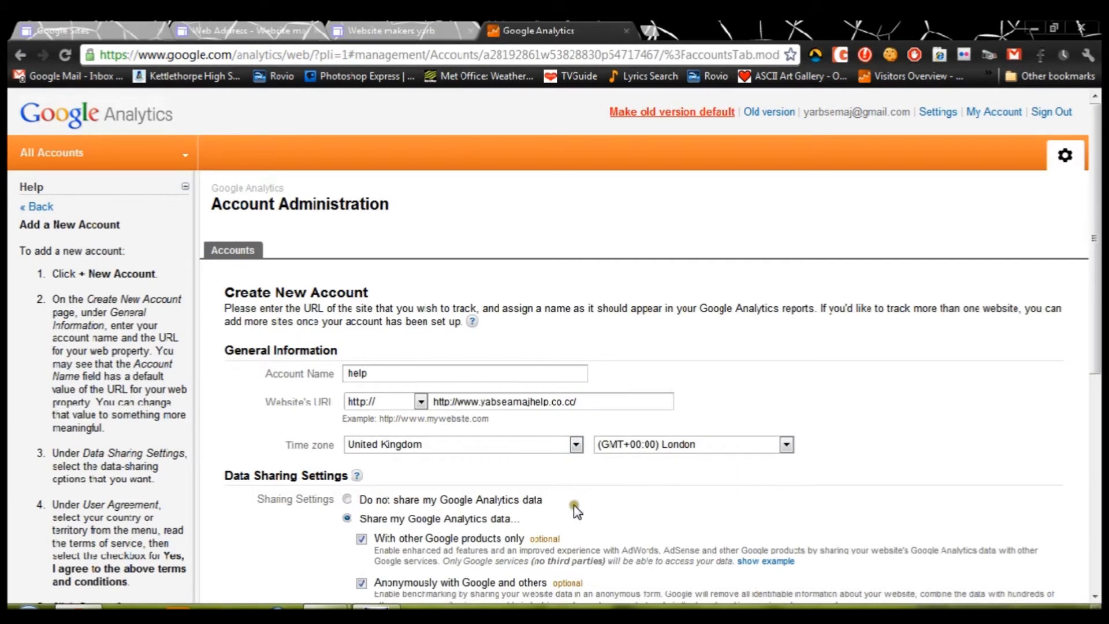
# Set the option for sharing data with other Google products on the 'help' form
pyautogui.scroll(-1, 570, 506)
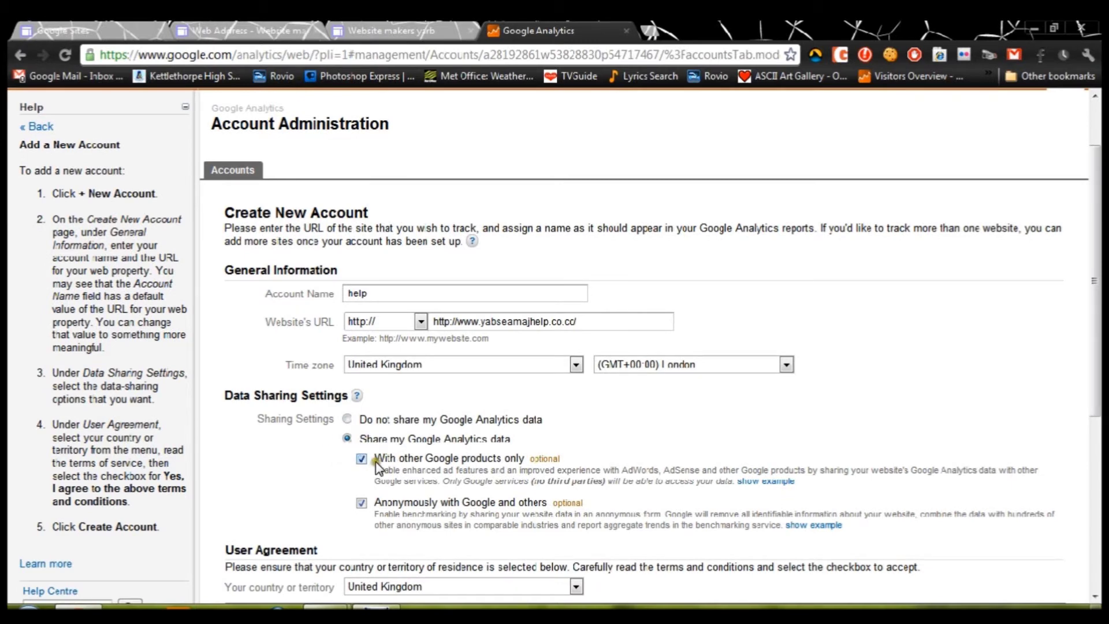
pyautogui.scroll(-1, 445, 491)
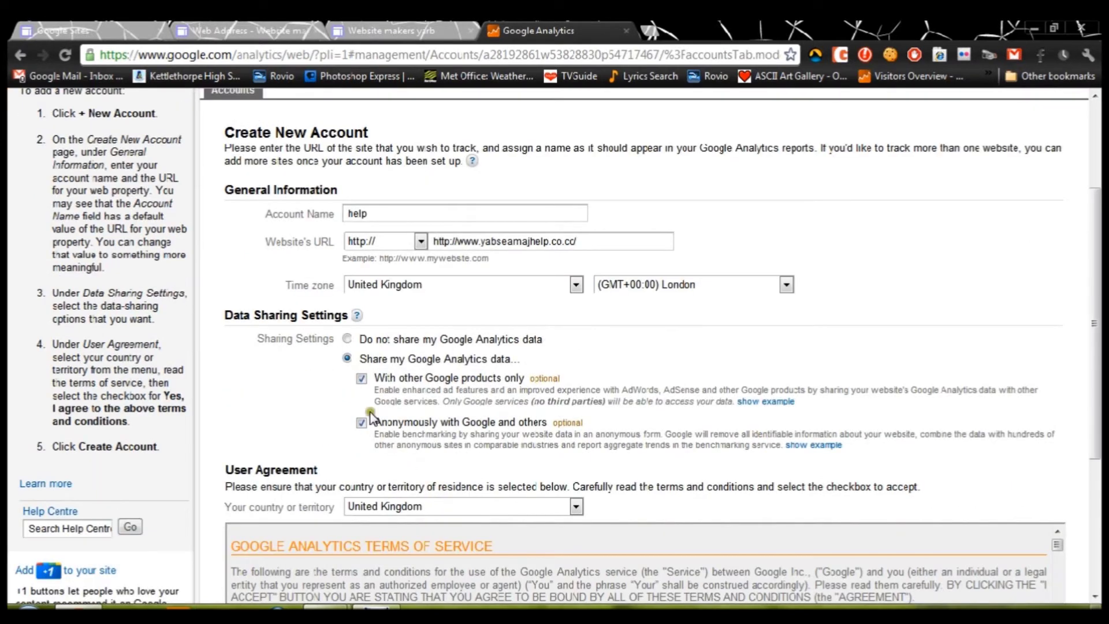
pyautogui.click(361, 380)
# Agree to the Analytics terms of service and create the 'help' account
pyautogui.scroll(-2, 356, 389)
pyautogui.scroll(-3, 357, 398)
pyautogui.scroll(-3, 356, 398)
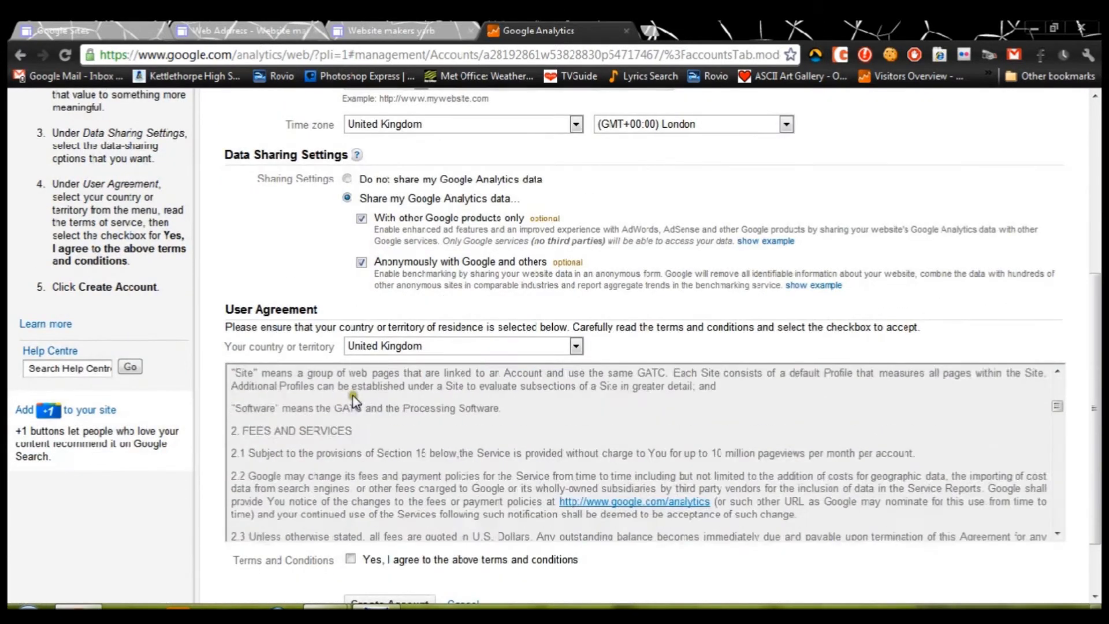
pyautogui.scroll(-3, 356, 399)
pyautogui.scroll(-5, 353, 399)
pyautogui.click(350, 559)
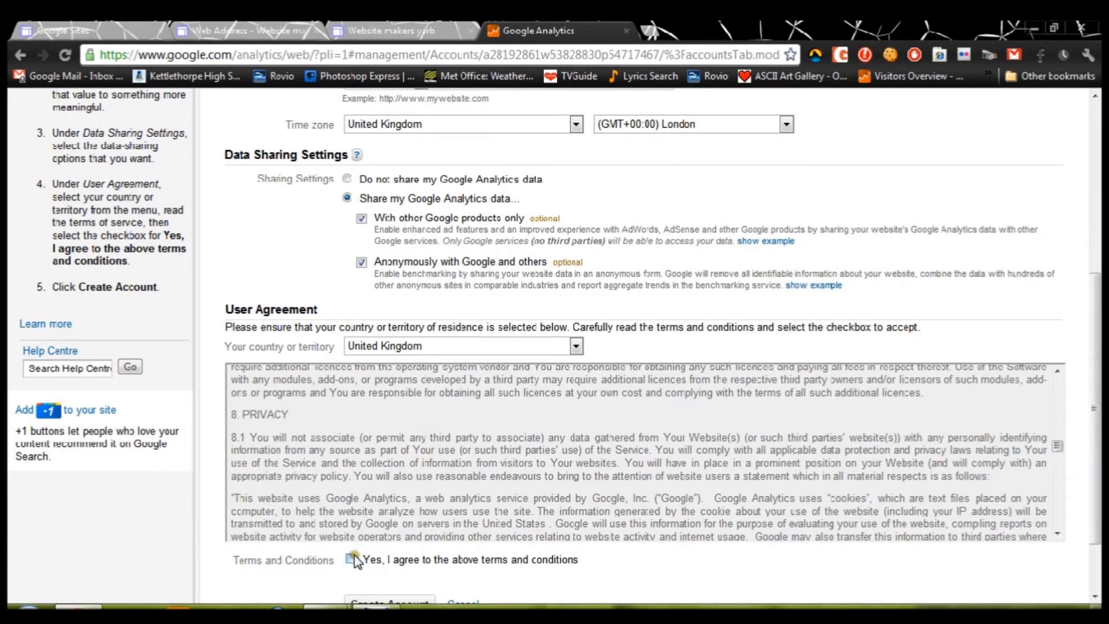
pyautogui.scroll(-3, 579, 463)
pyautogui.scroll(-3, 1067, 417)
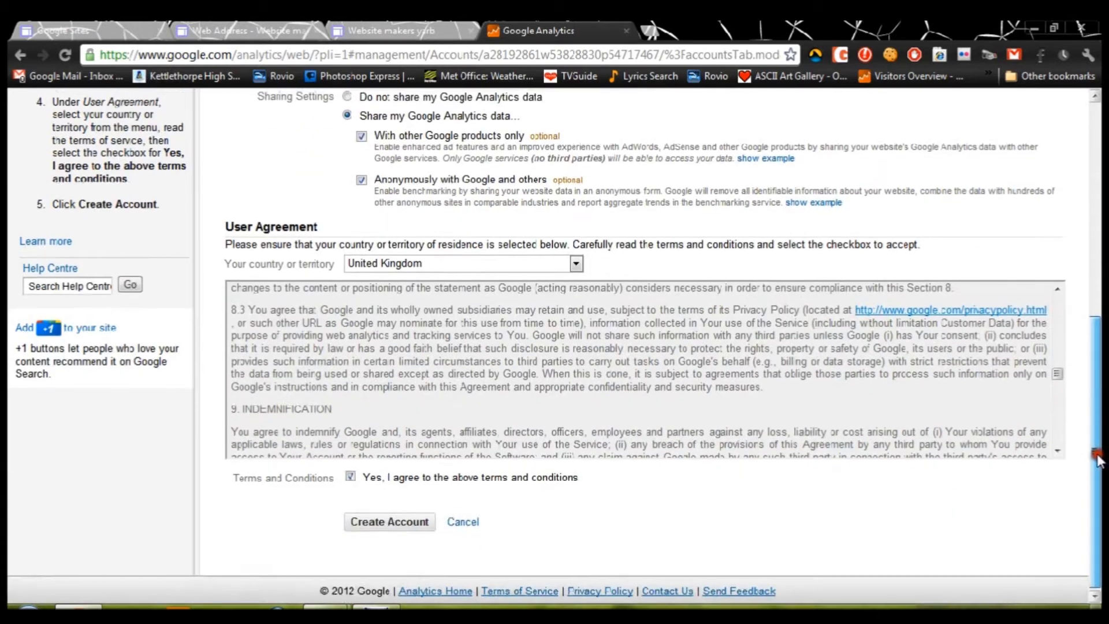
pyautogui.click(379, 521)
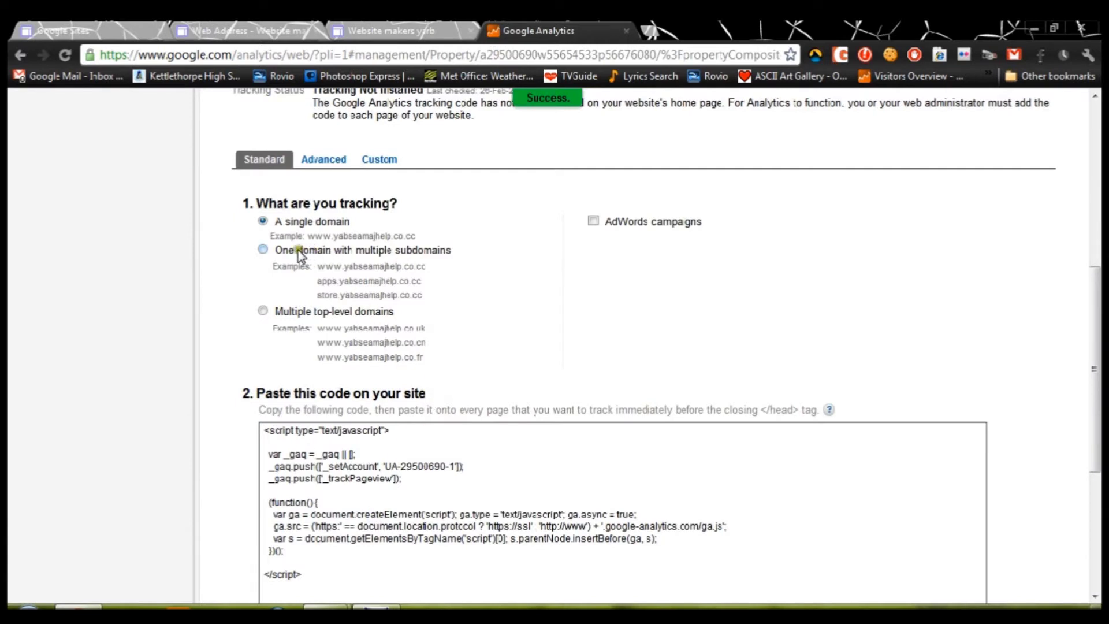
# Show the Advanced website-tracking options on the help property's Tracking Code page
pyautogui.scroll(-5, 317, 456)
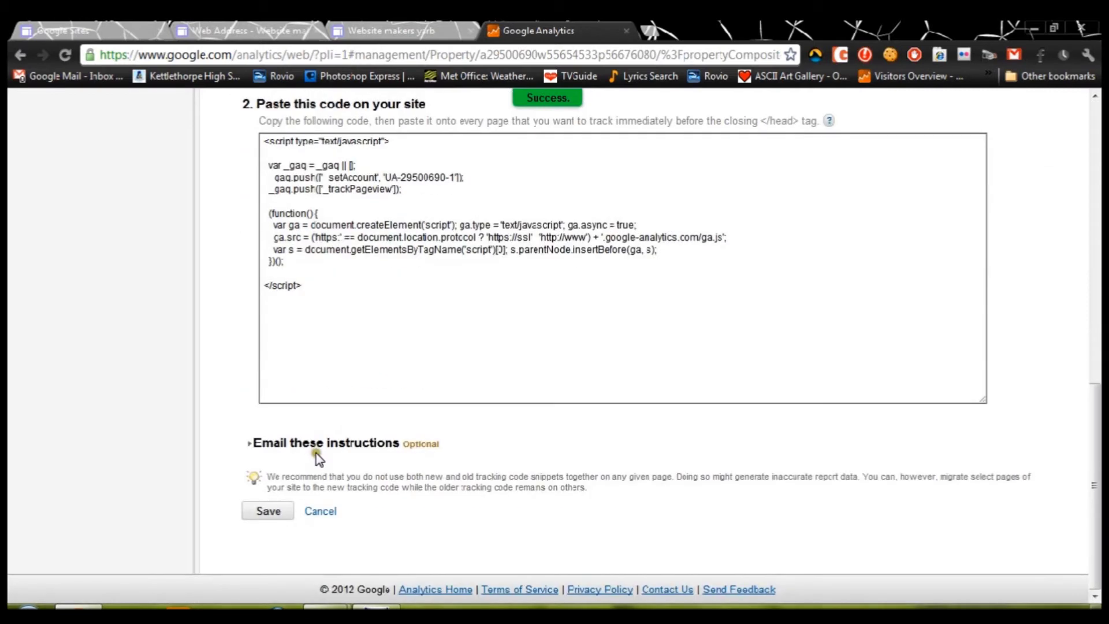
pyautogui.scroll(7, 317, 457)
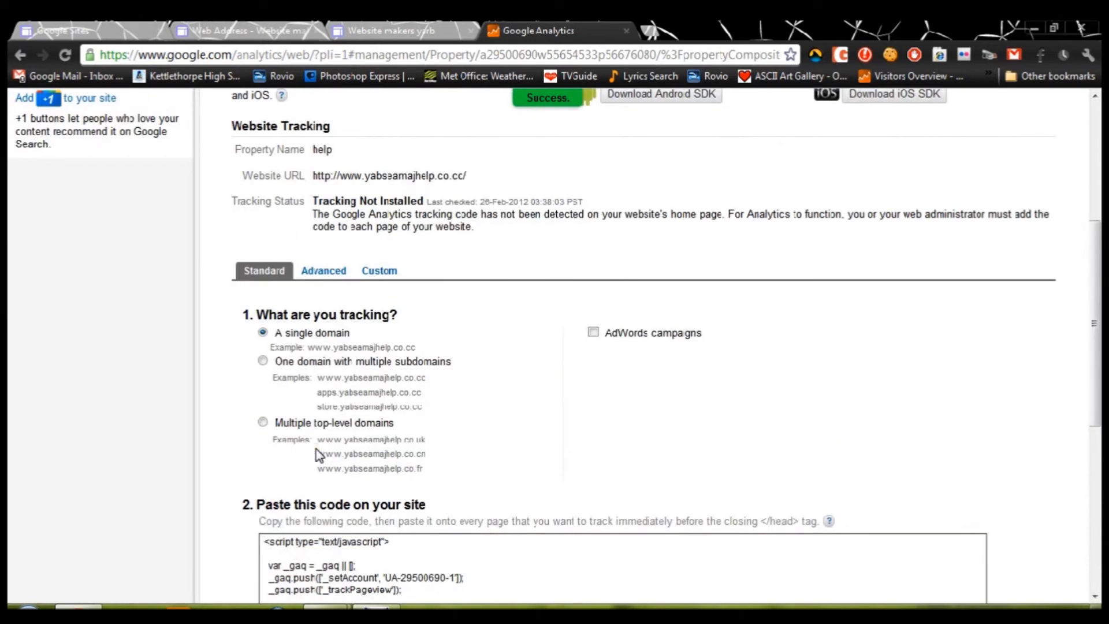
pyautogui.scroll(-1, 317, 451)
pyautogui.scroll(-4, 317, 449)
pyautogui.scroll(3, 317, 448)
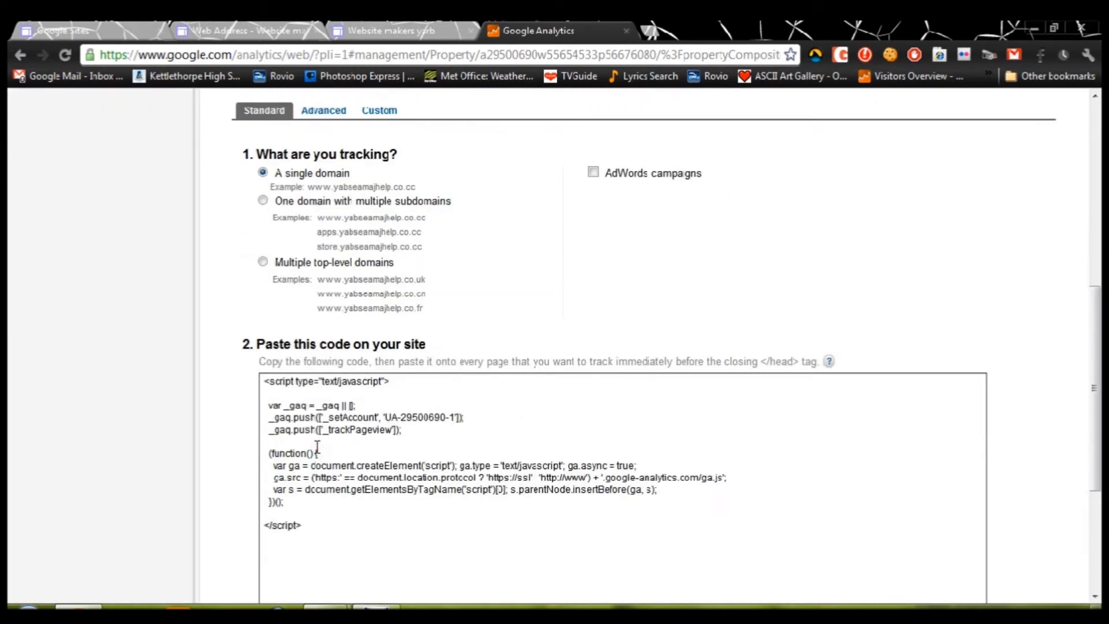
pyautogui.scroll(5, 317, 446)
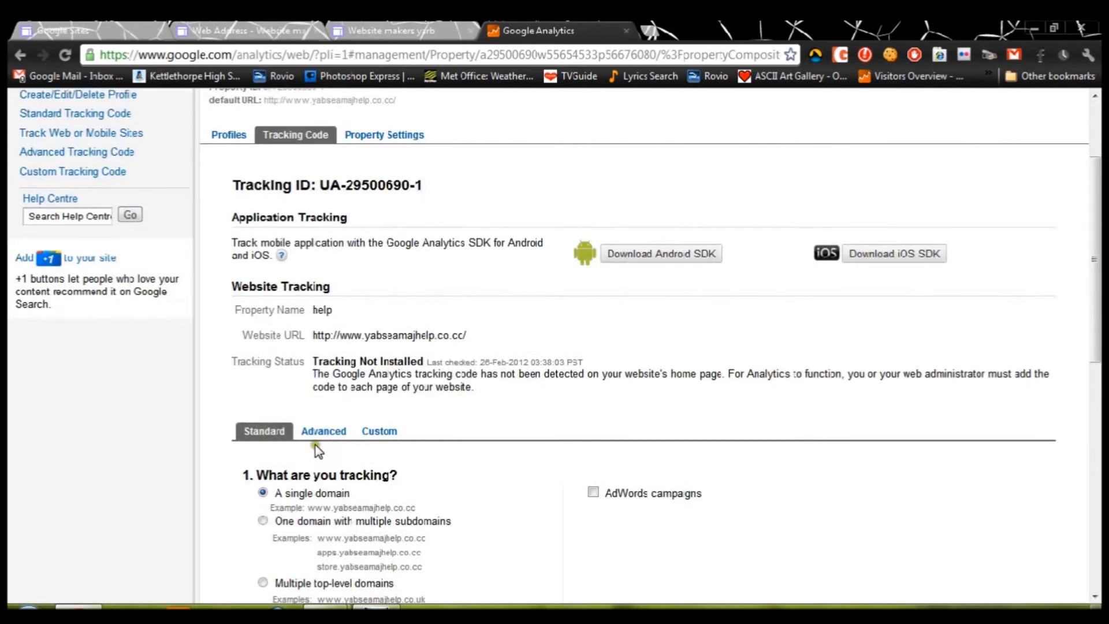
pyautogui.scroll(-5, 317, 448)
pyautogui.scroll(-4, 317, 448)
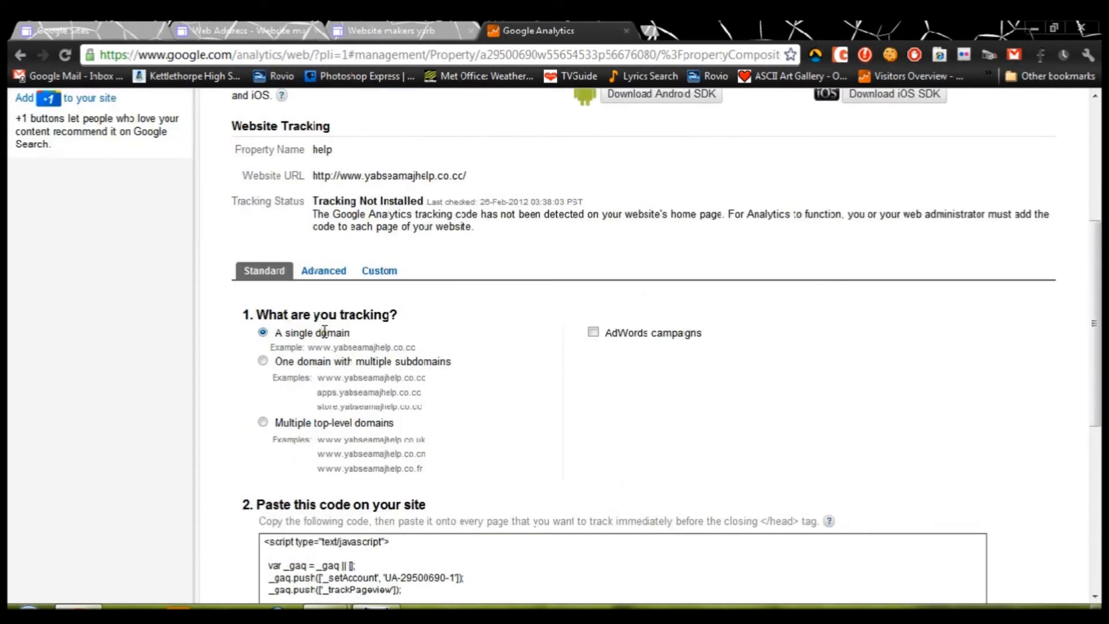
pyautogui.click(323, 271)
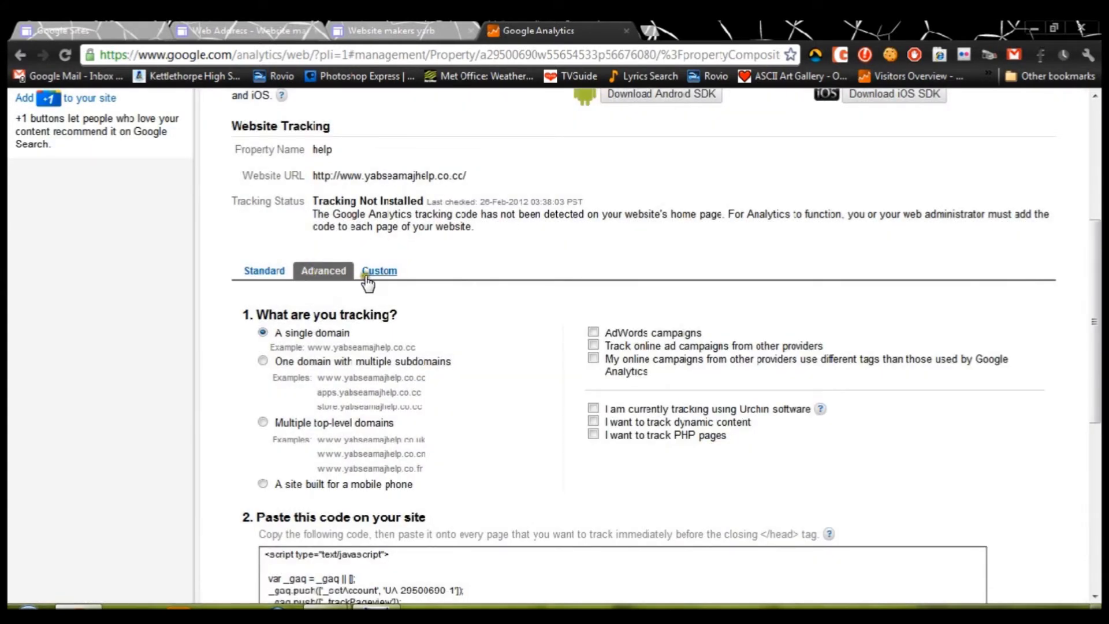
# Switch to Custom tracking code and select the Tracking ID UA-29500690-1
pyautogui.click(379, 272)
pyautogui.scroll(-1, 377, 280)
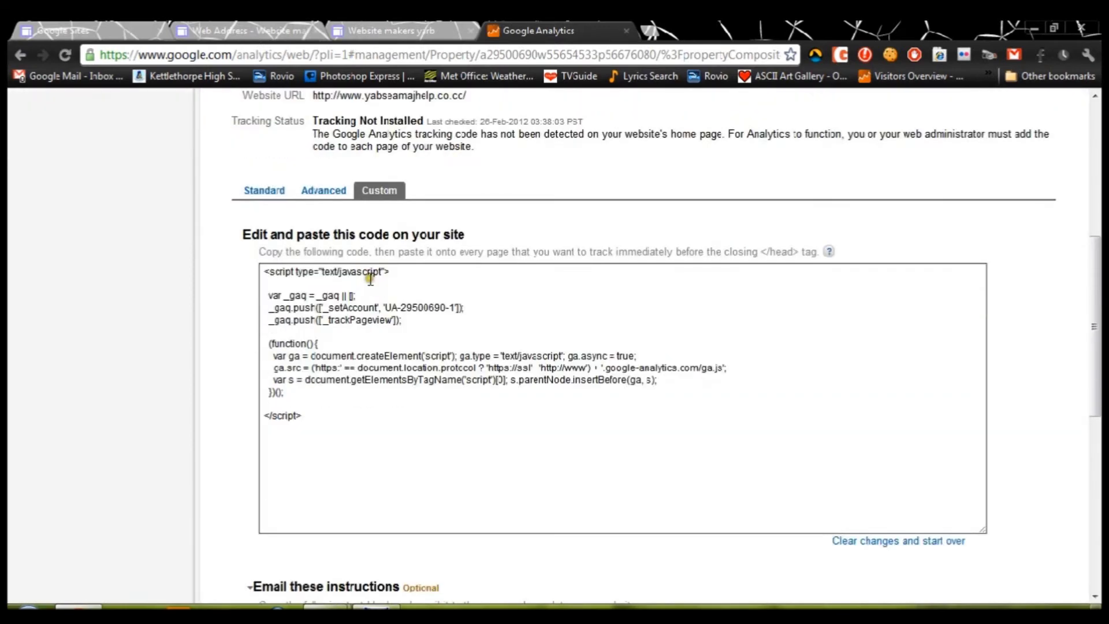
pyautogui.scroll(-4, 371, 278)
pyautogui.scroll(-4, 368, 285)
pyautogui.scroll(1, 368, 288)
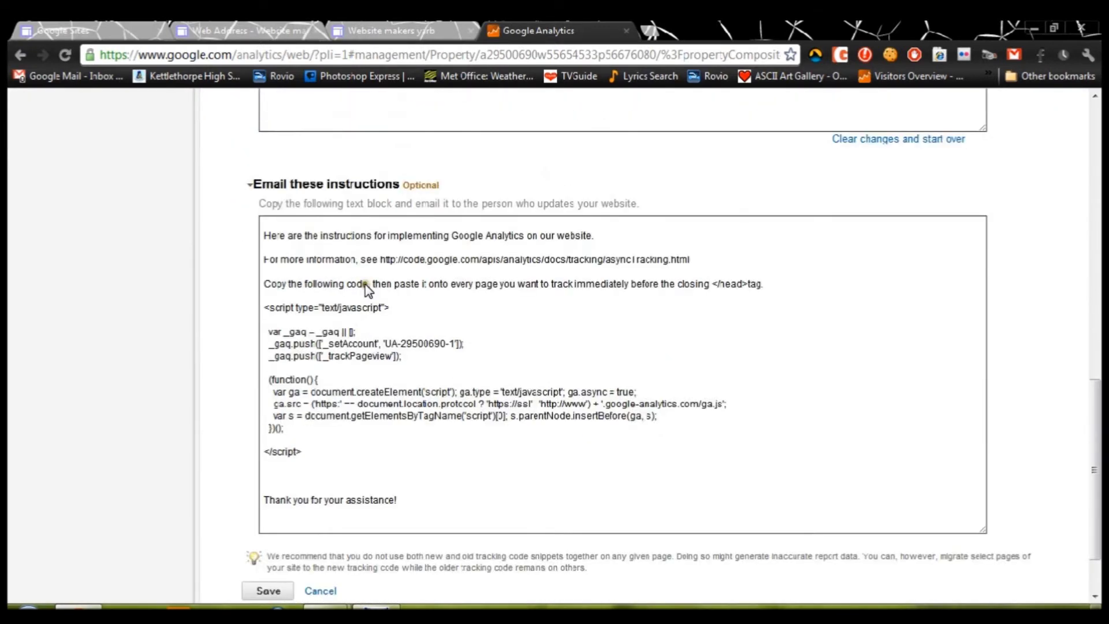
pyautogui.scroll(4, 365, 289)
pyautogui.scroll(5, 364, 289)
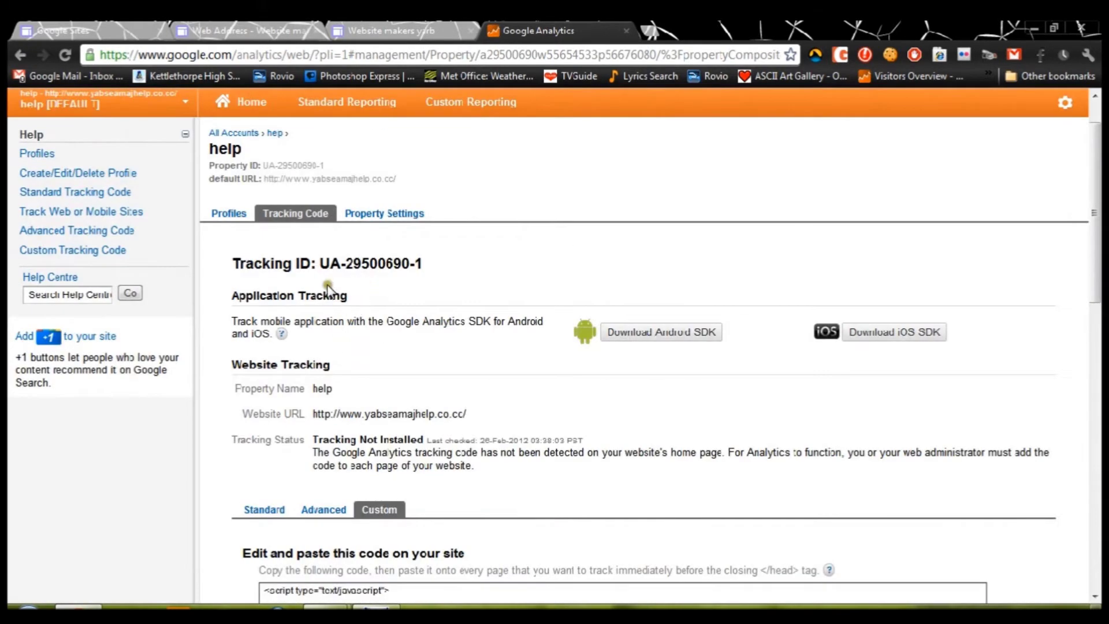
pyautogui.moveTo(322, 263); pyautogui.dragTo(431, 263)
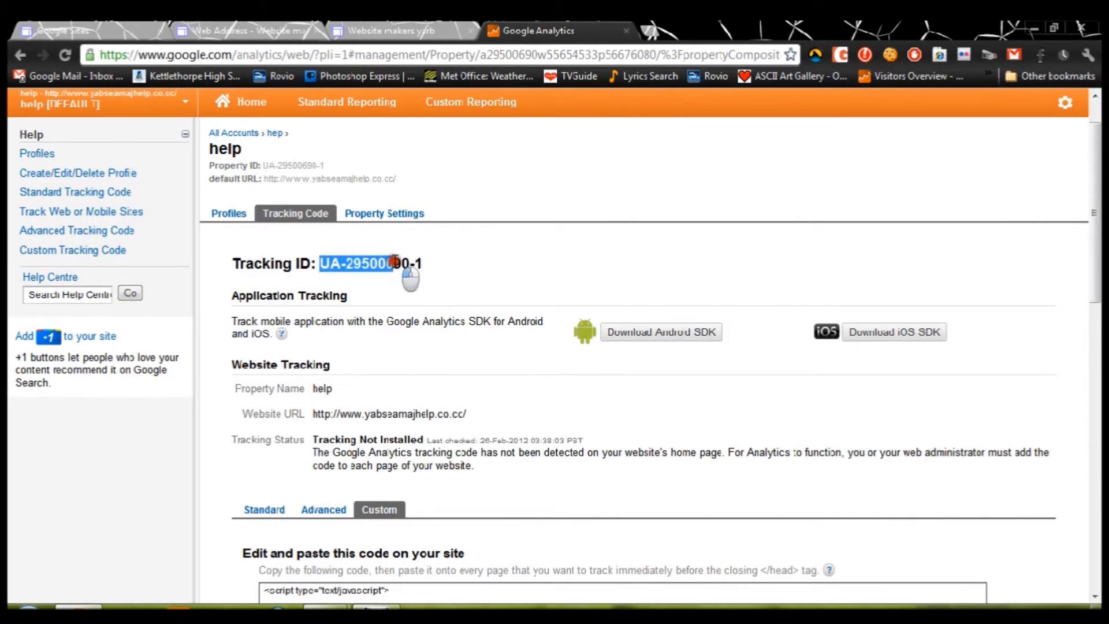
# Copy the tracking ID and return to the Google Sites Web Address tab
pyautogui.scroll(-1, 404, 294)
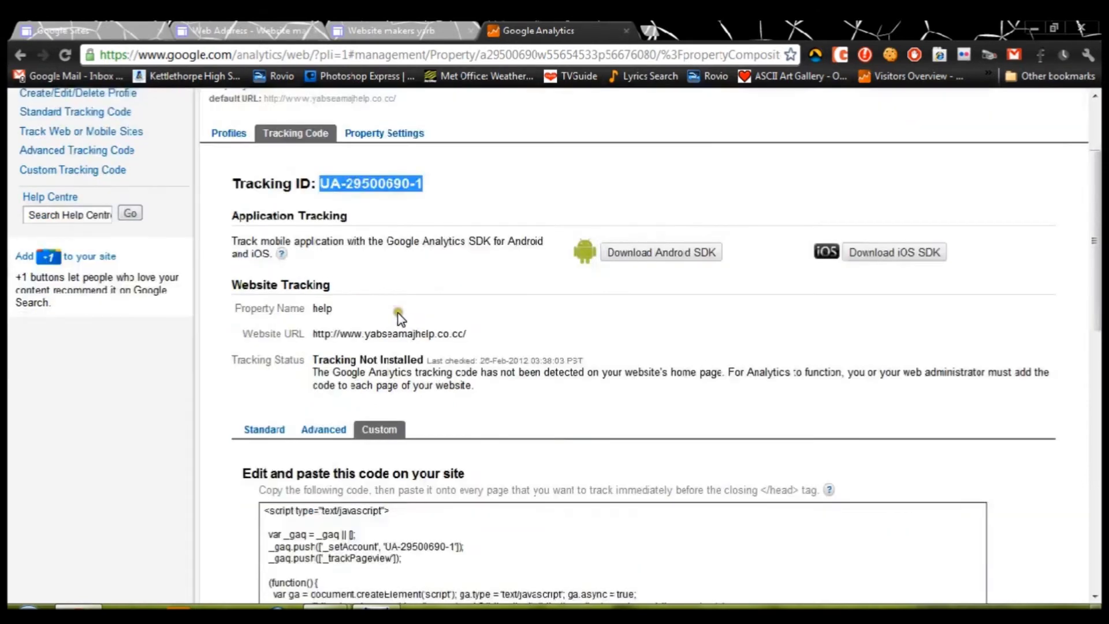
pyautogui.scroll(-5, 369, 323)
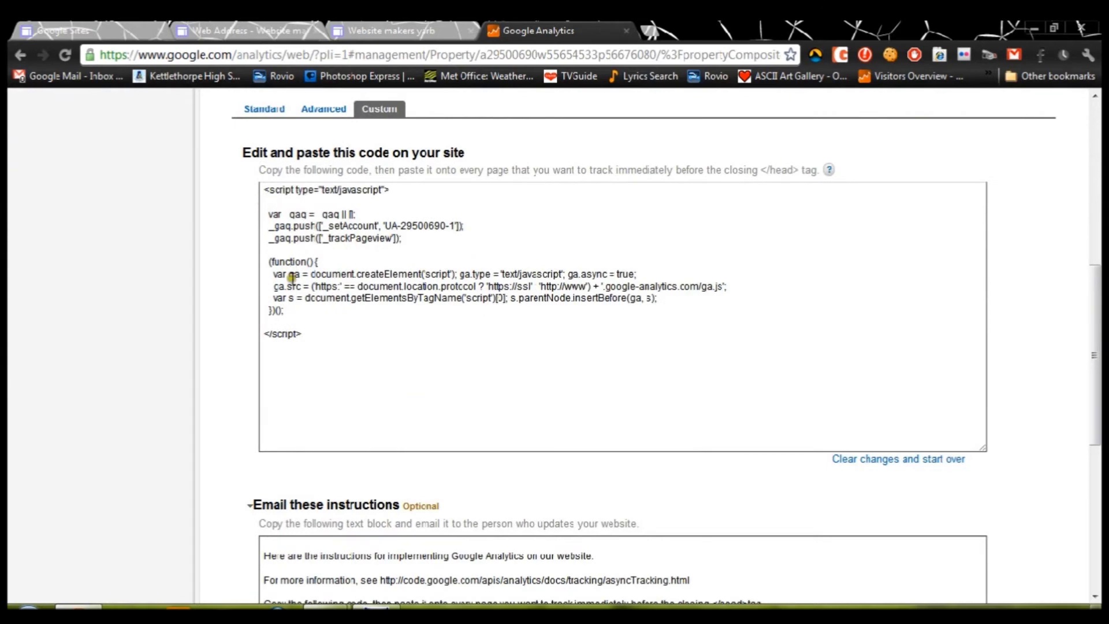
pyautogui.scroll(5, 296, 307)
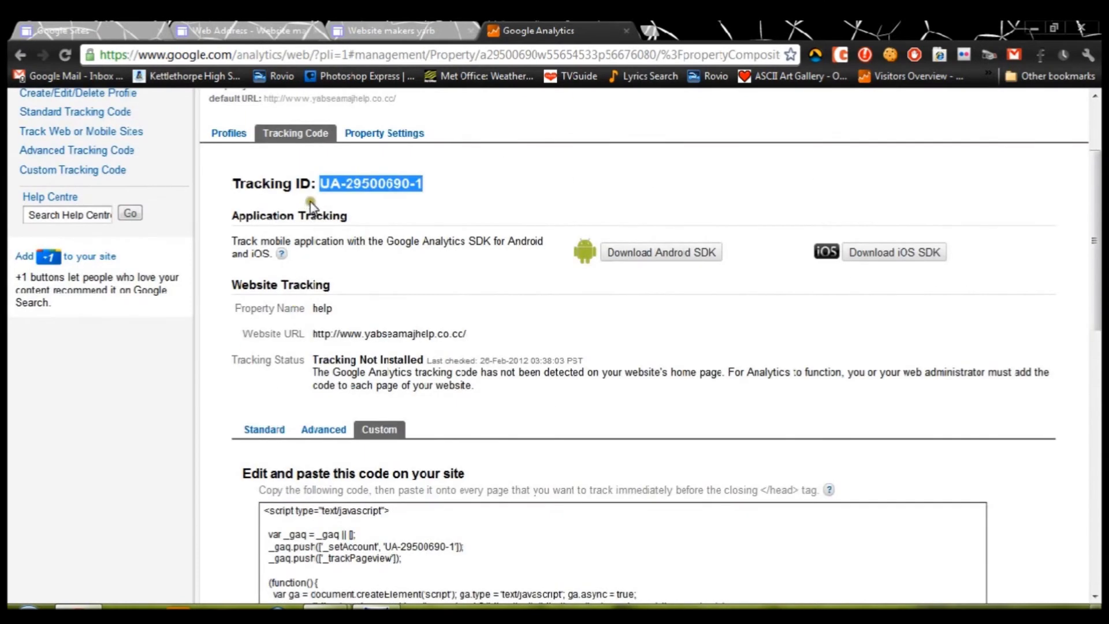
pyautogui.scroll(3, 311, 205)
pyautogui.scroll(-5, 346, 317)
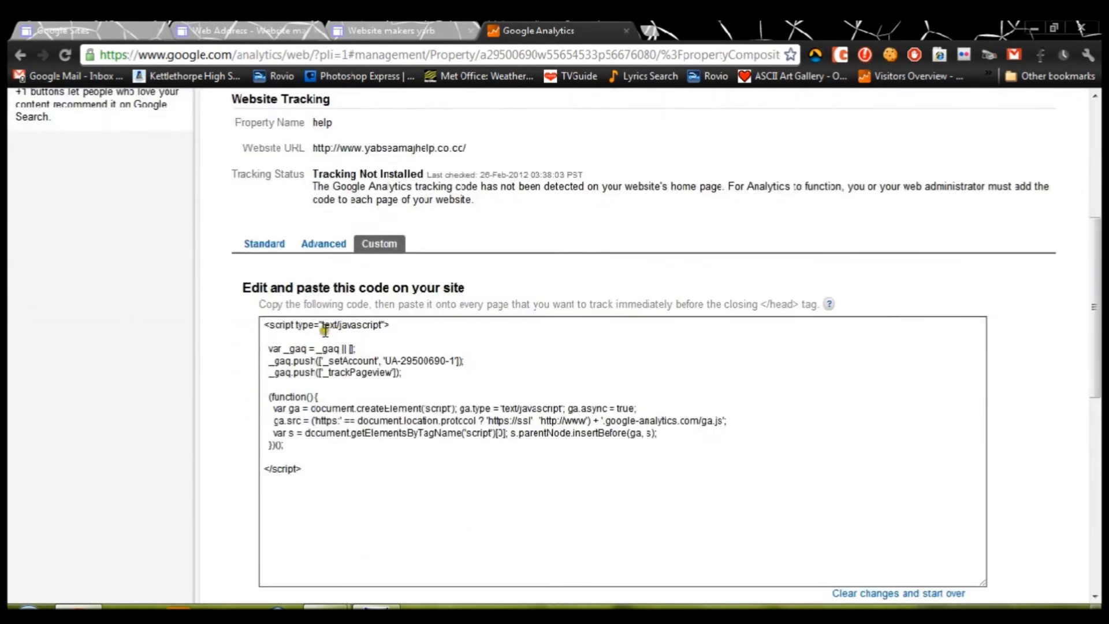
pyautogui.scroll(4, 296, 331)
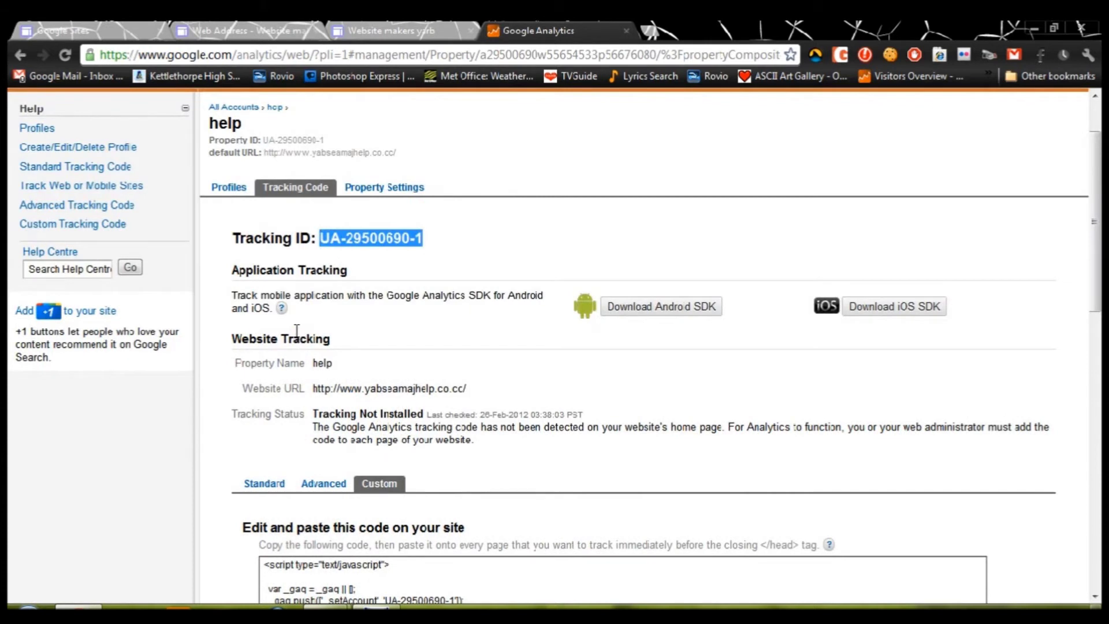
pyautogui.rightClick(345, 244)
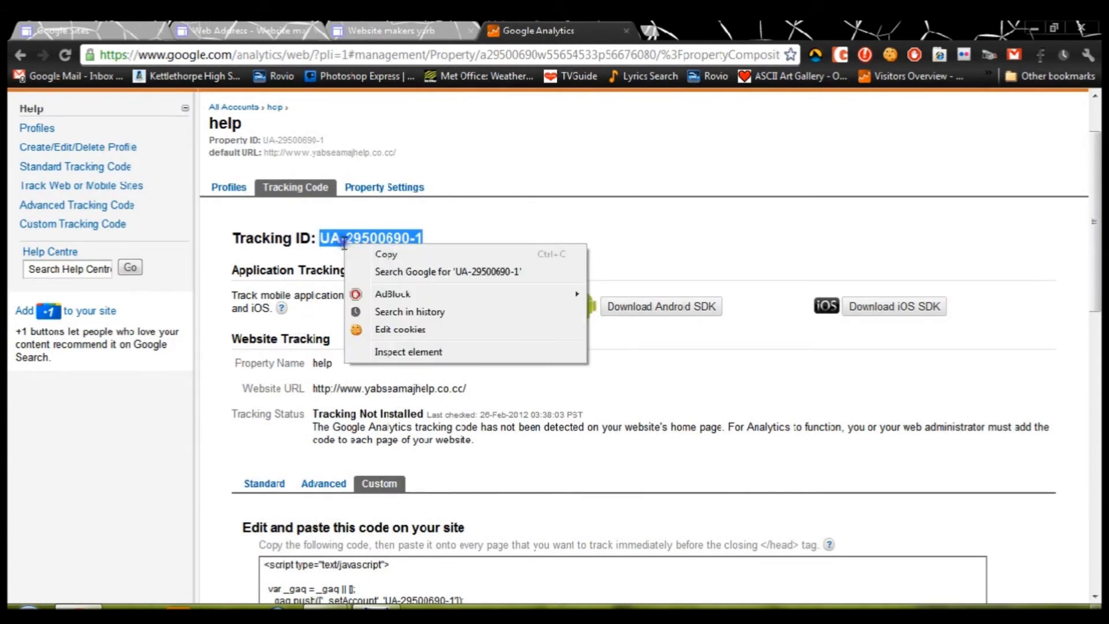
pyautogui.click(377, 253)
pyautogui.click(222, 32)
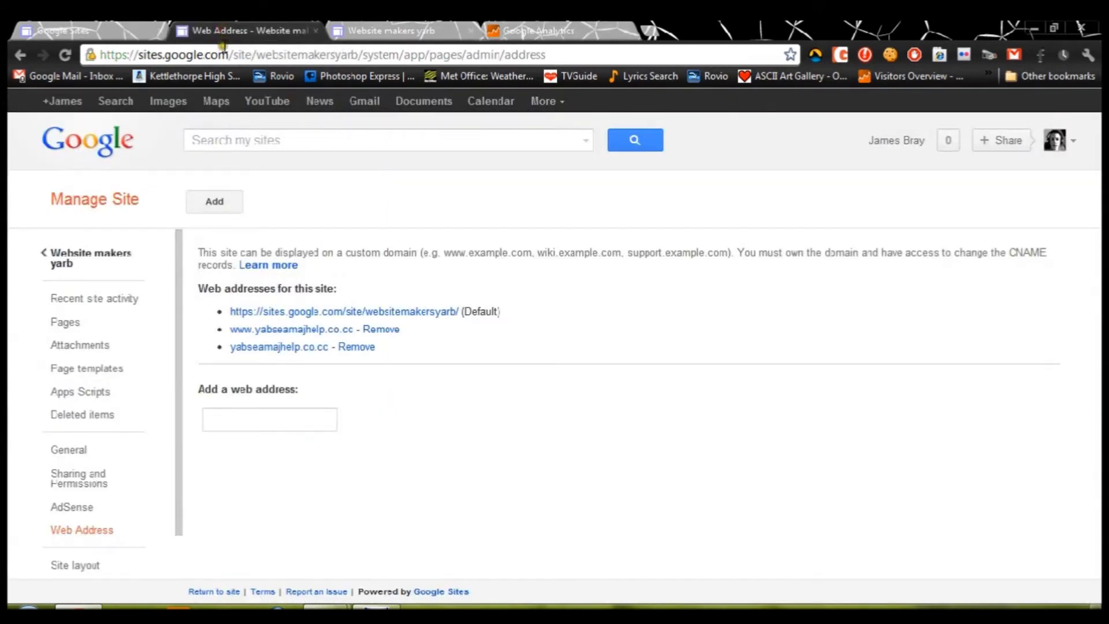
# Tick Enable Google Analytics in the site's General settings
pyautogui.click(374, 23)
pyautogui.click(251, 23)
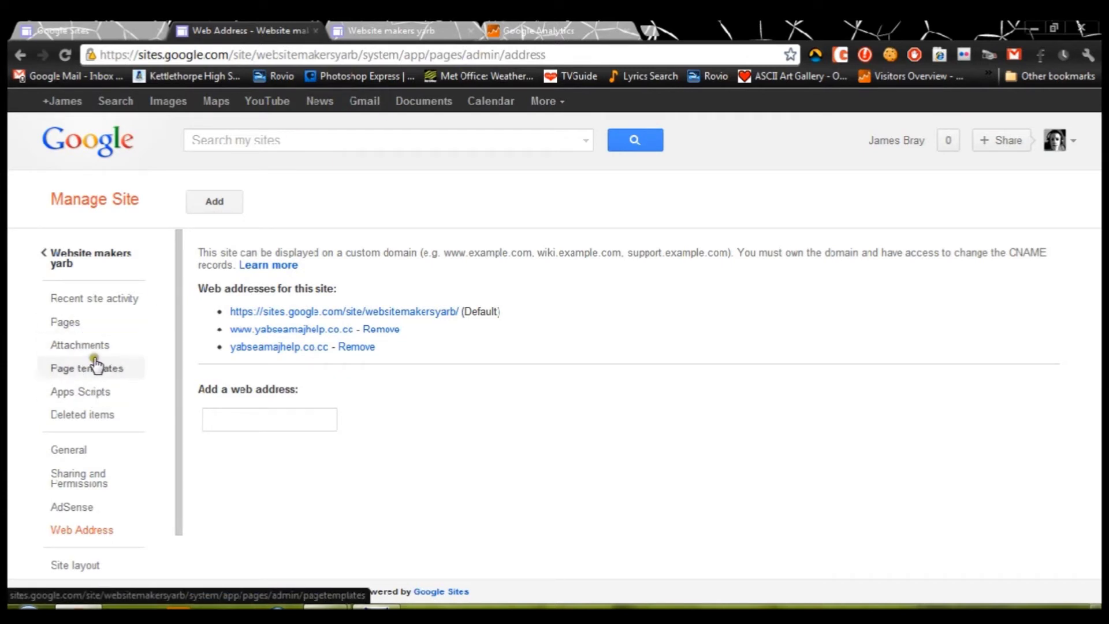
pyautogui.click(63, 447)
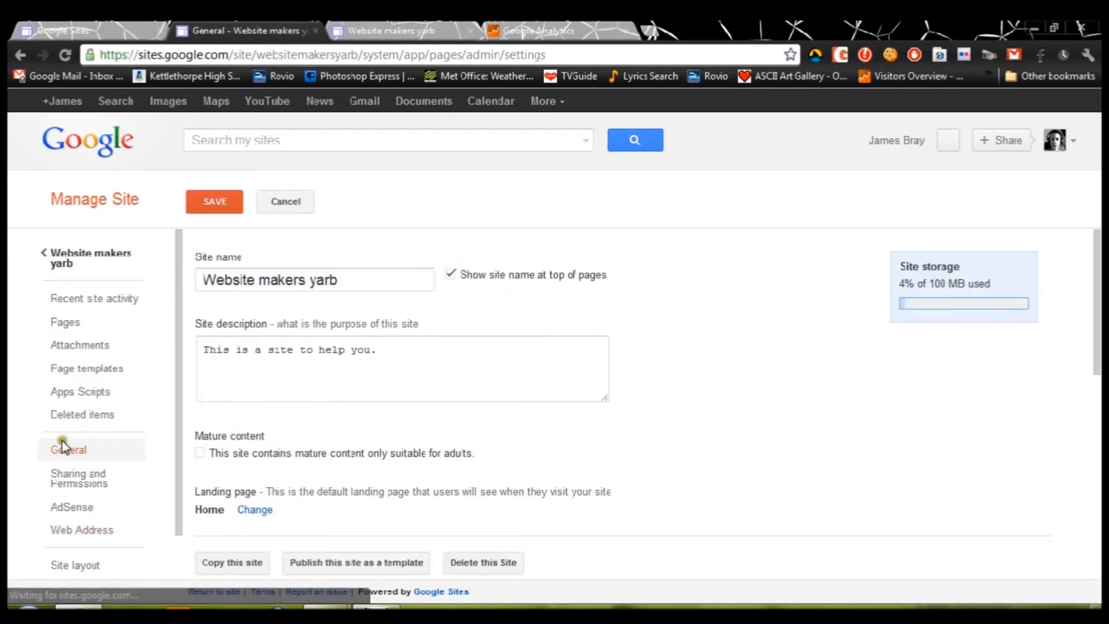
pyautogui.scroll(-4, 224, 404)
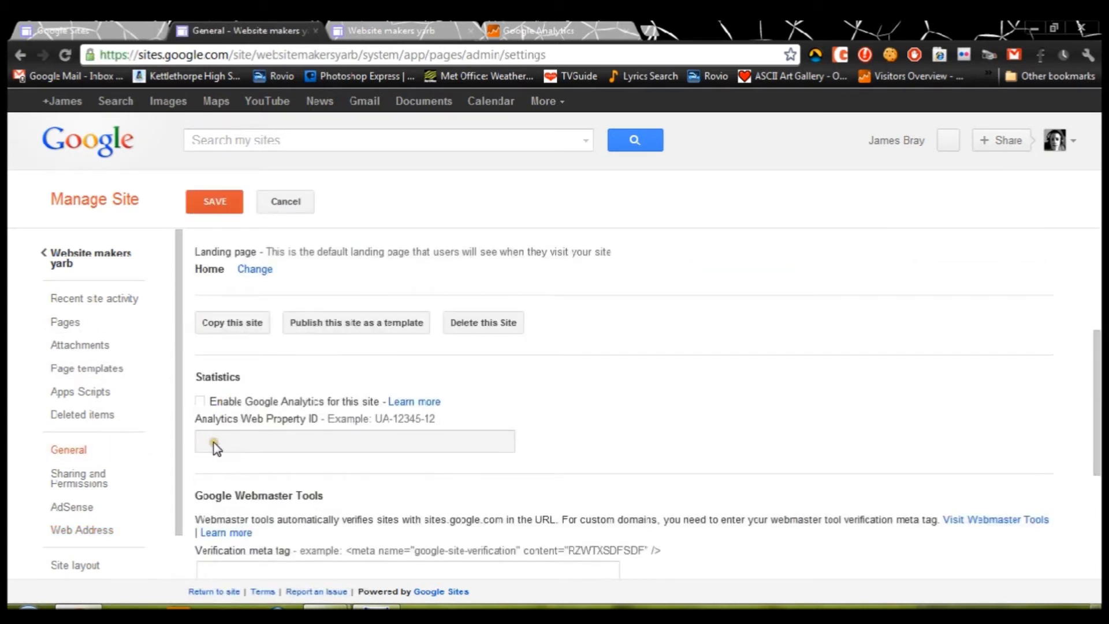
pyautogui.click(200, 399)
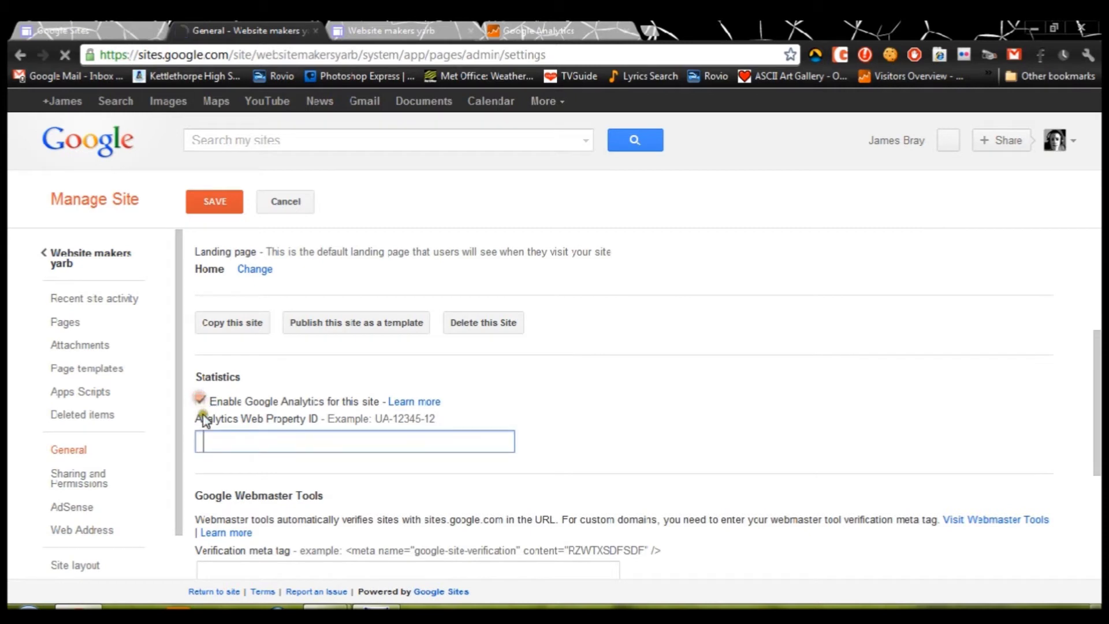
# Paste UA-29500690-1 as the Analytics Web Property ID and save the settings
pyautogui.rightClick(321, 439)
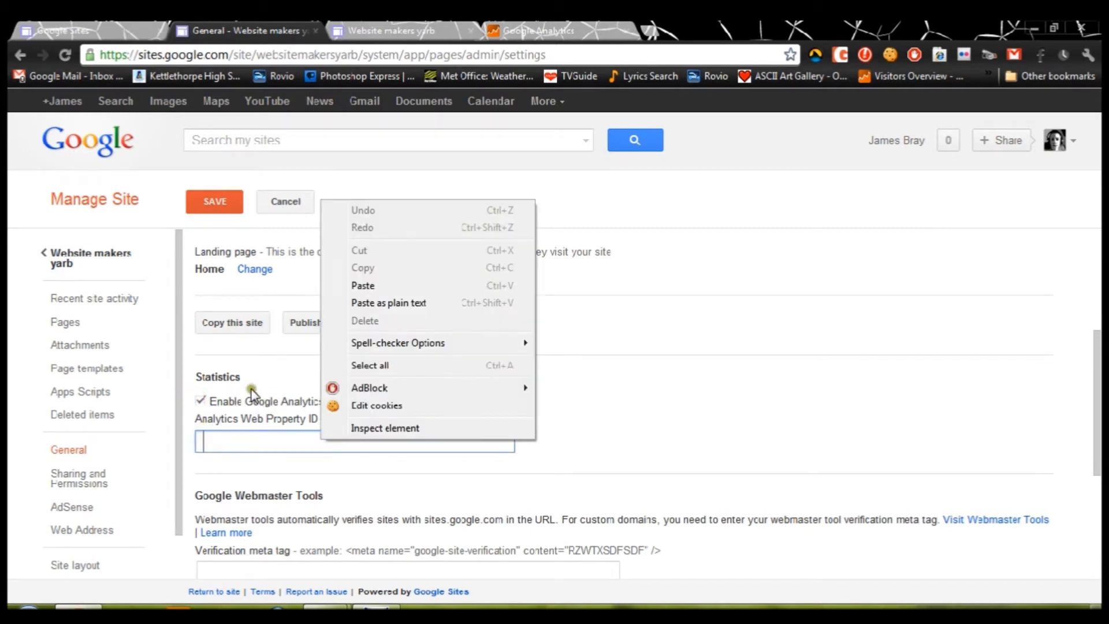
pyautogui.click(369, 285)
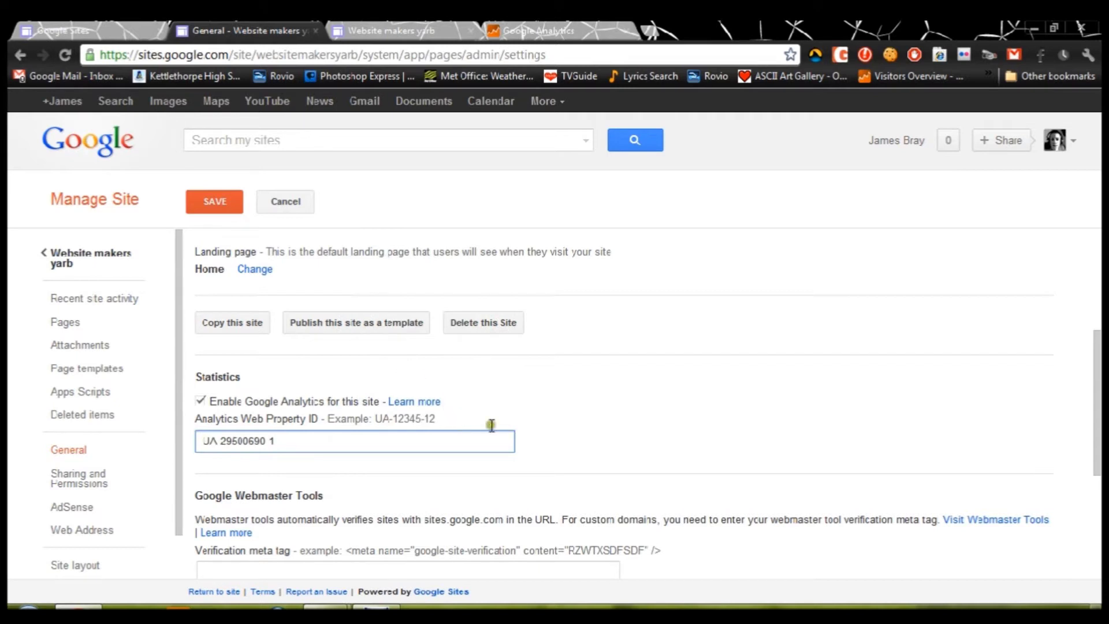
pyautogui.scroll(-5, 559, 440)
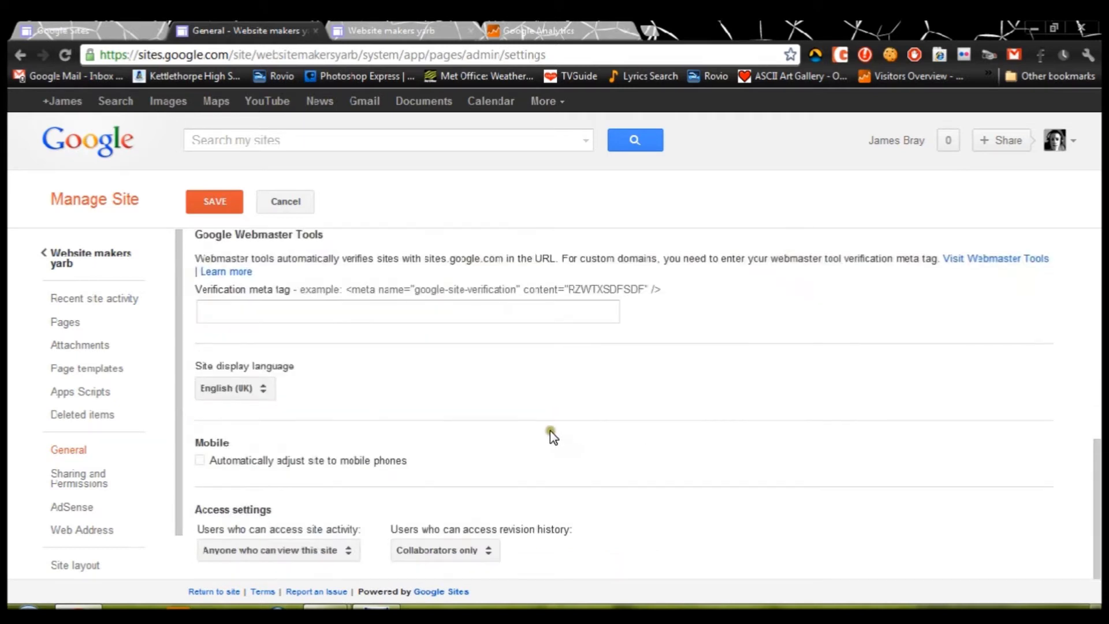
pyautogui.scroll(2, 544, 431)
pyautogui.click(206, 203)
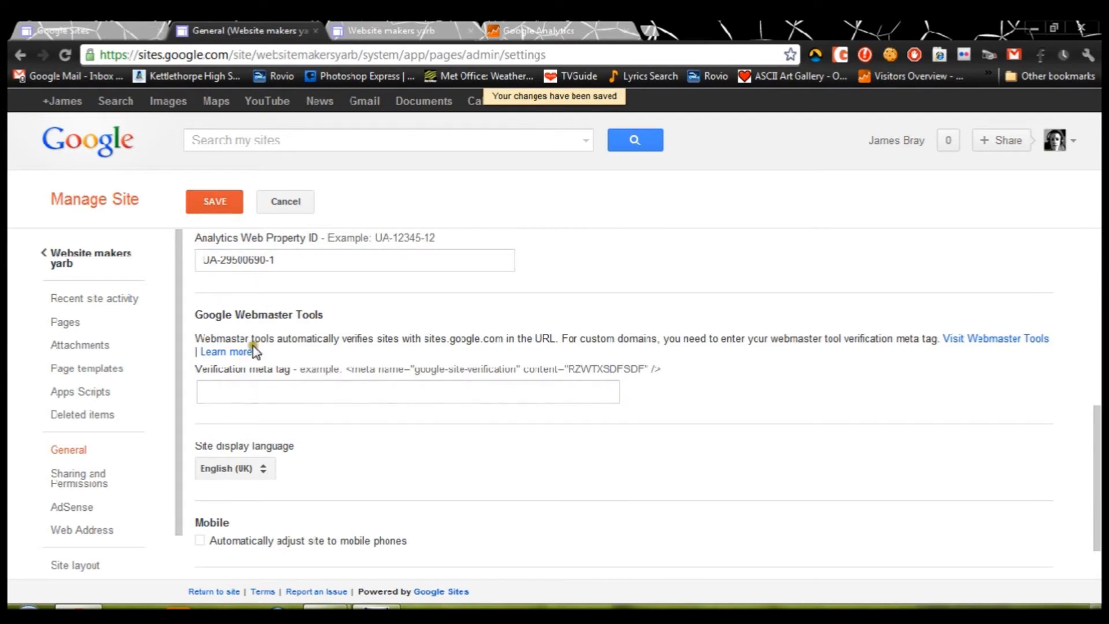
# Reload the help property's tracking code page in Google Analytics
pyautogui.click(523, 30)
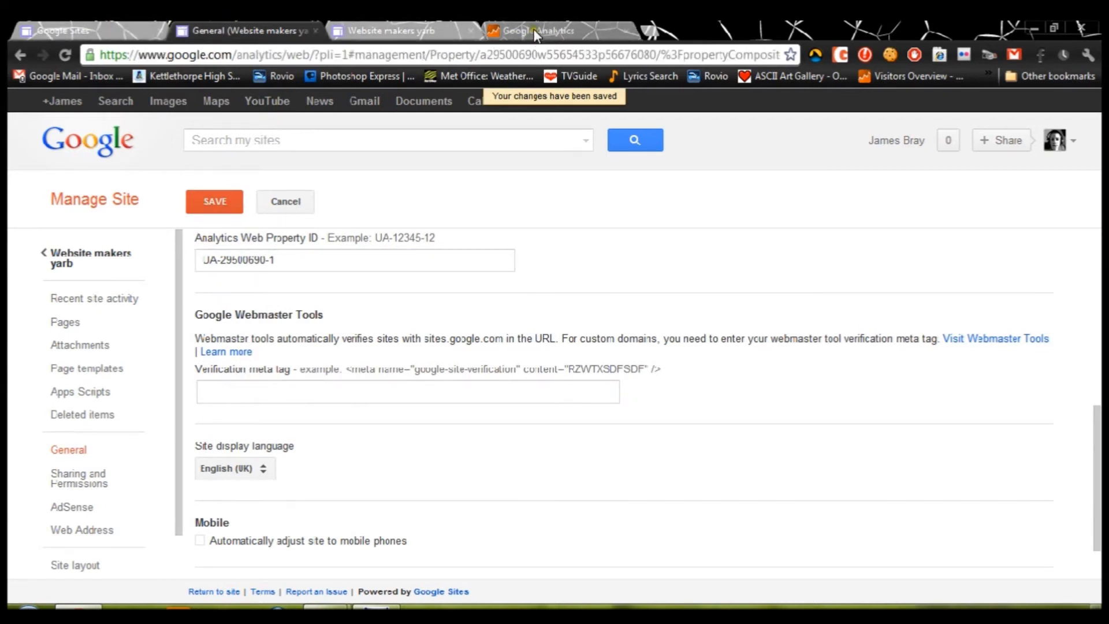
pyautogui.click(384, 56)
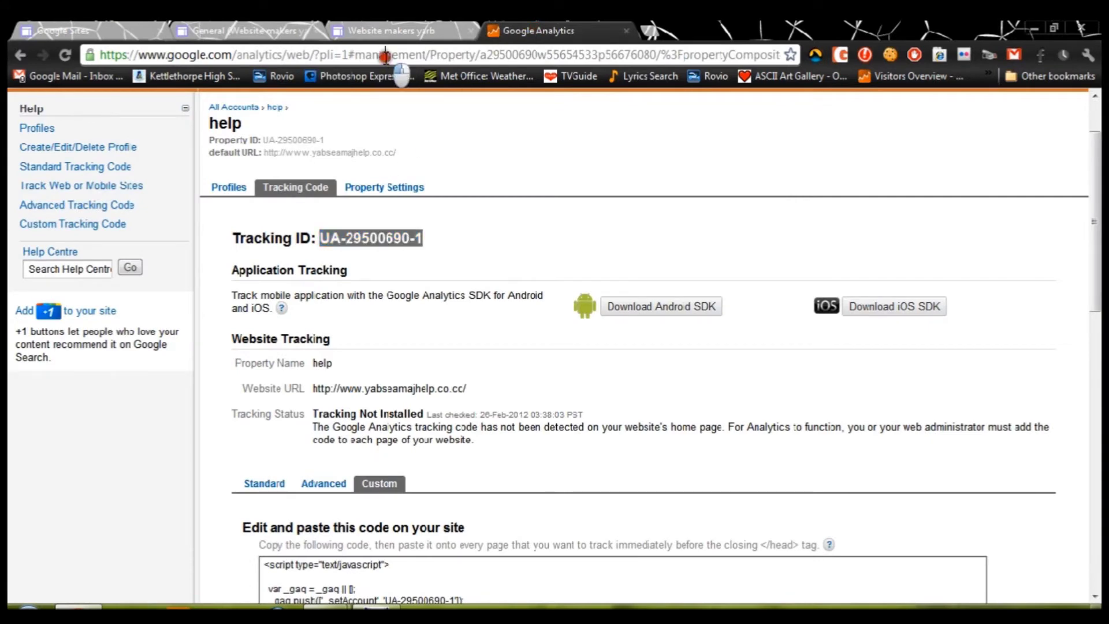
pyautogui.press('Return')
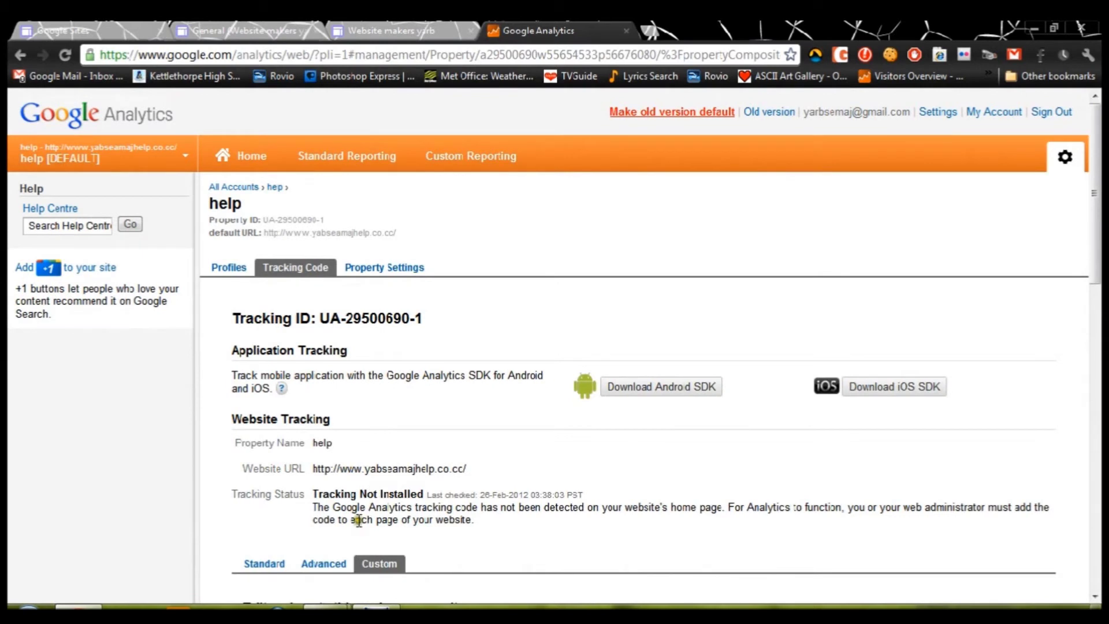
pyautogui.scroll(-1, 358, 520)
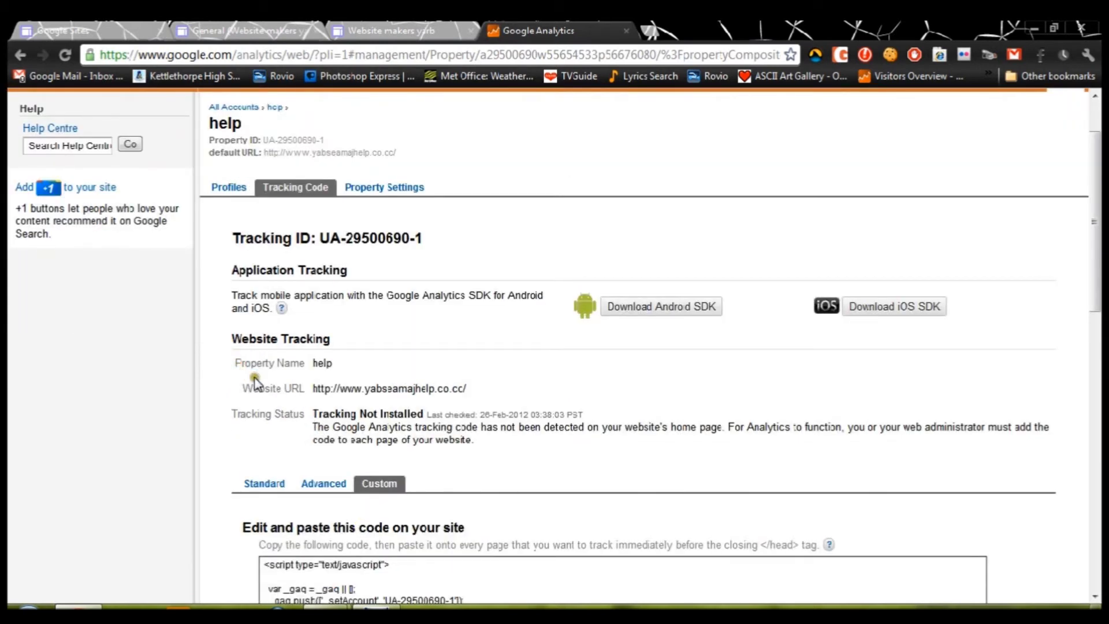
# Select and review the Tracking Not Installed status message
pyautogui.moveTo(315, 407)
pyautogui.mouseDown()
pyautogui.moveTo(587, 427)
pyautogui.moveTo(587, 440)
pyautogui.mouseUp()
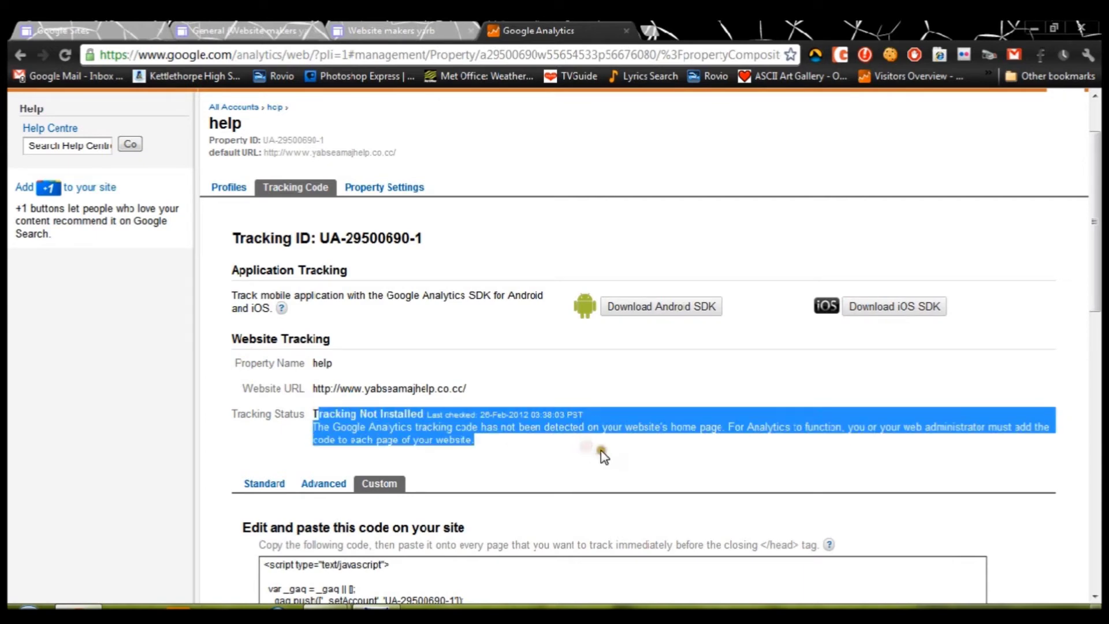
pyautogui.scroll(-5, 521, 398)
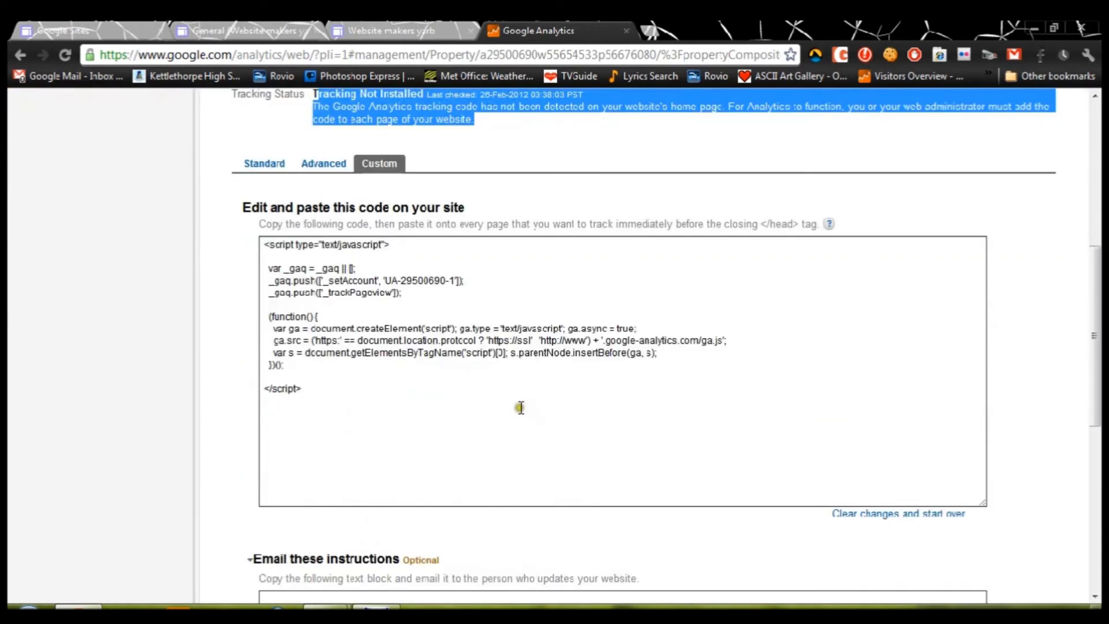
pyautogui.scroll(-8, 520, 402)
pyautogui.scroll(9, 522, 405)
pyautogui.scroll(3, 522, 410)
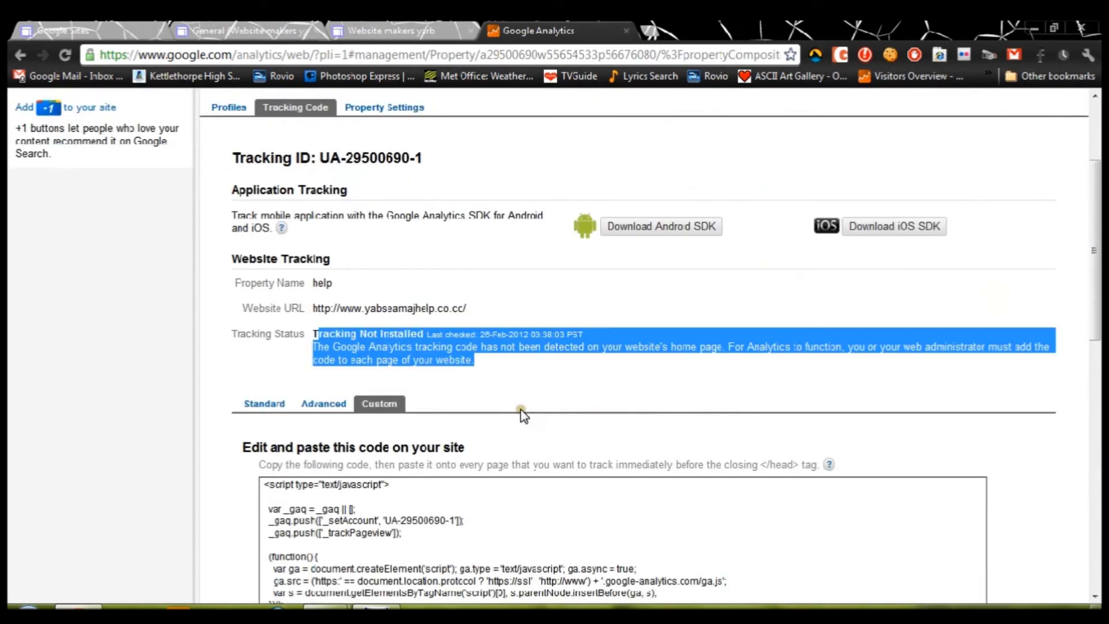
pyautogui.scroll(-1, 490, 386)
pyautogui.scroll(-6, 484, 378)
pyautogui.scroll(-4, 484, 378)
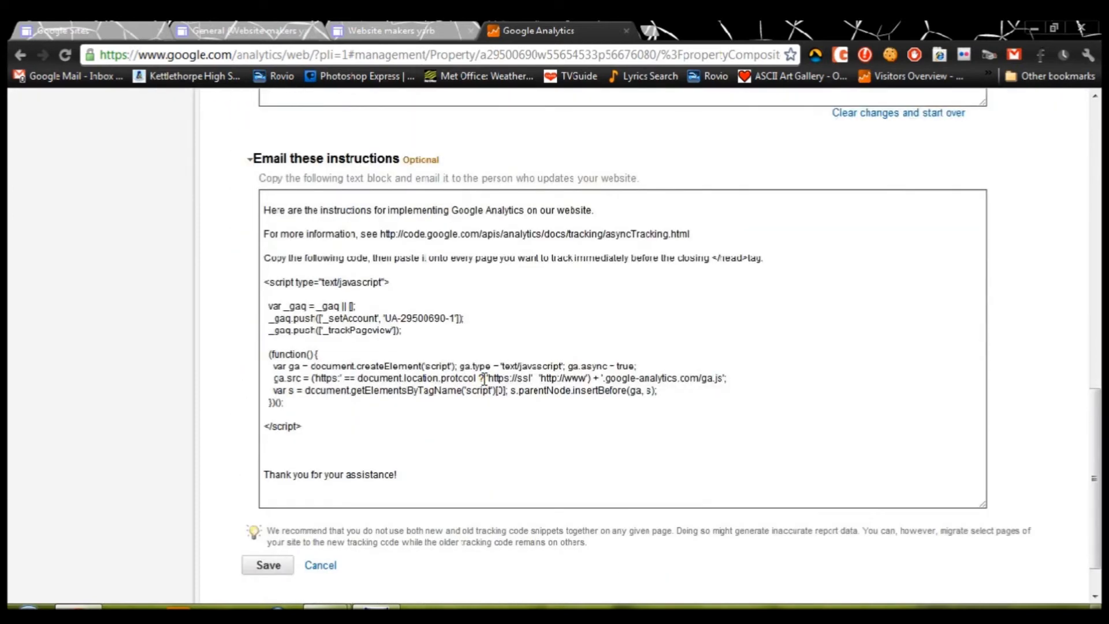
pyautogui.scroll(-1, 484, 378)
pyautogui.scroll(7, 484, 378)
pyautogui.scroll(4, 484, 381)
pyautogui.scroll(3, 481, 377)
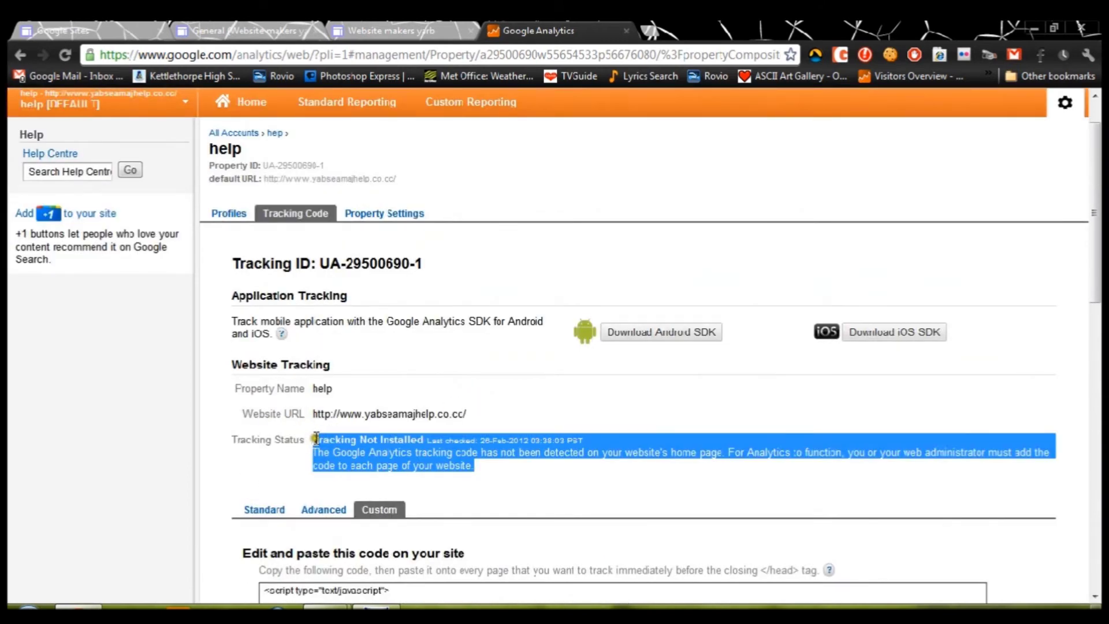
pyautogui.click(314, 437)
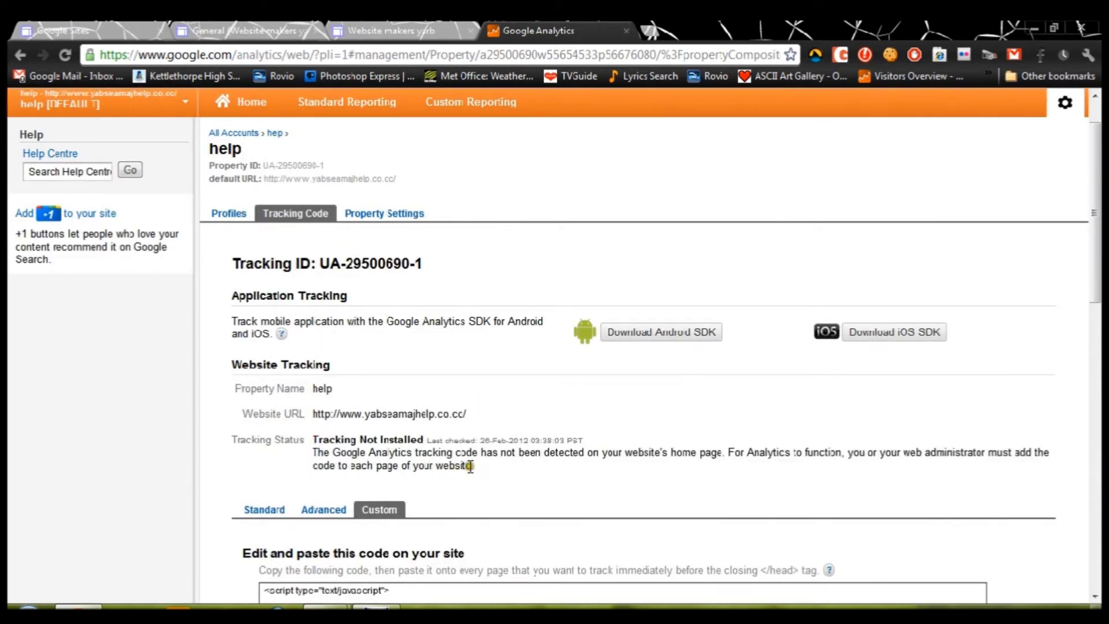
pyautogui.moveTo(464, 464); pyautogui.dragTo(320, 428)
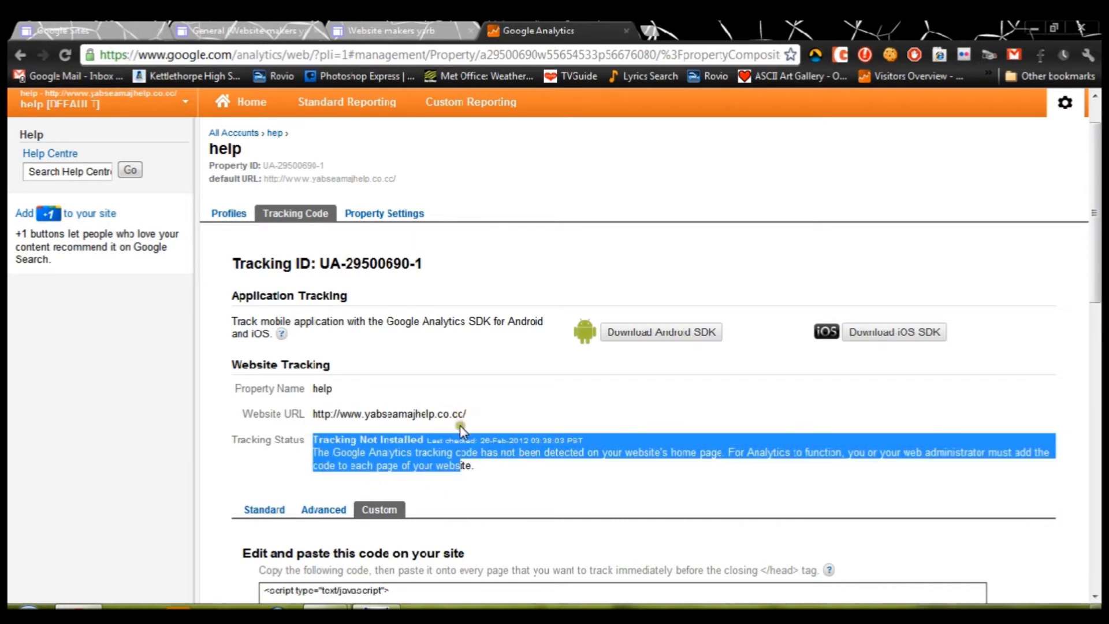
pyautogui.click(353, 26)
pyautogui.click(294, 52)
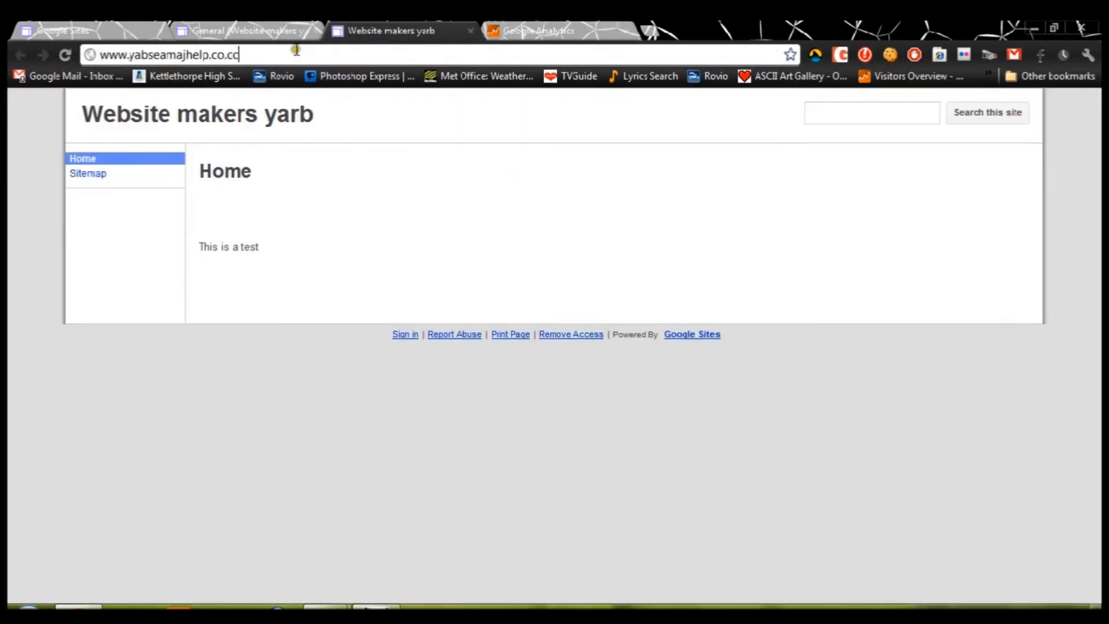
pyautogui.press('Return')
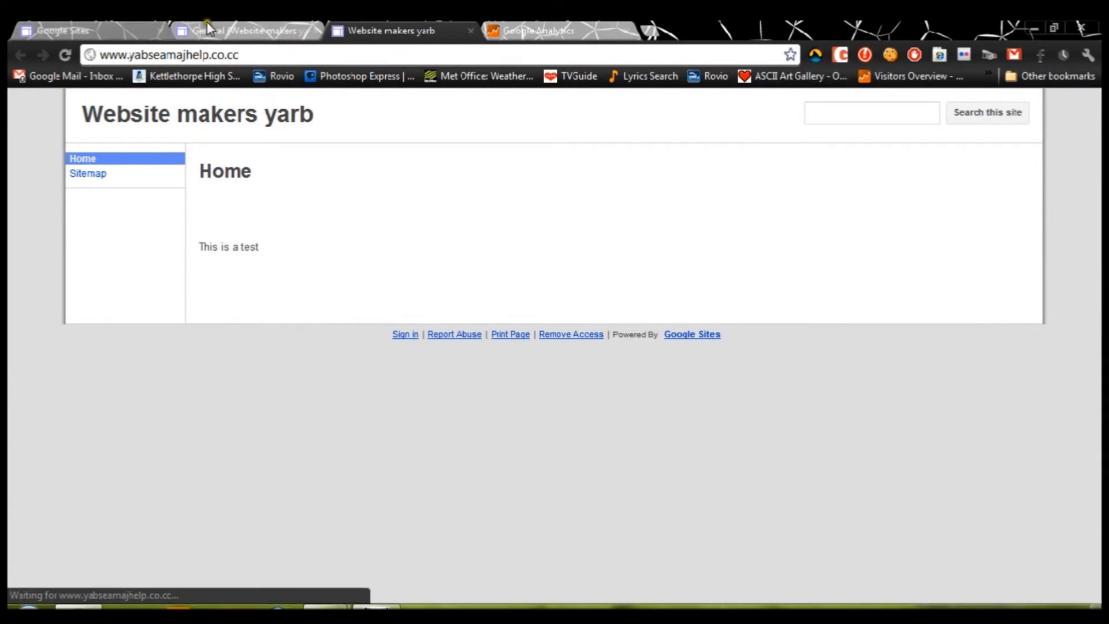
pyautogui.click(494, 26)
pyautogui.click(462, 55)
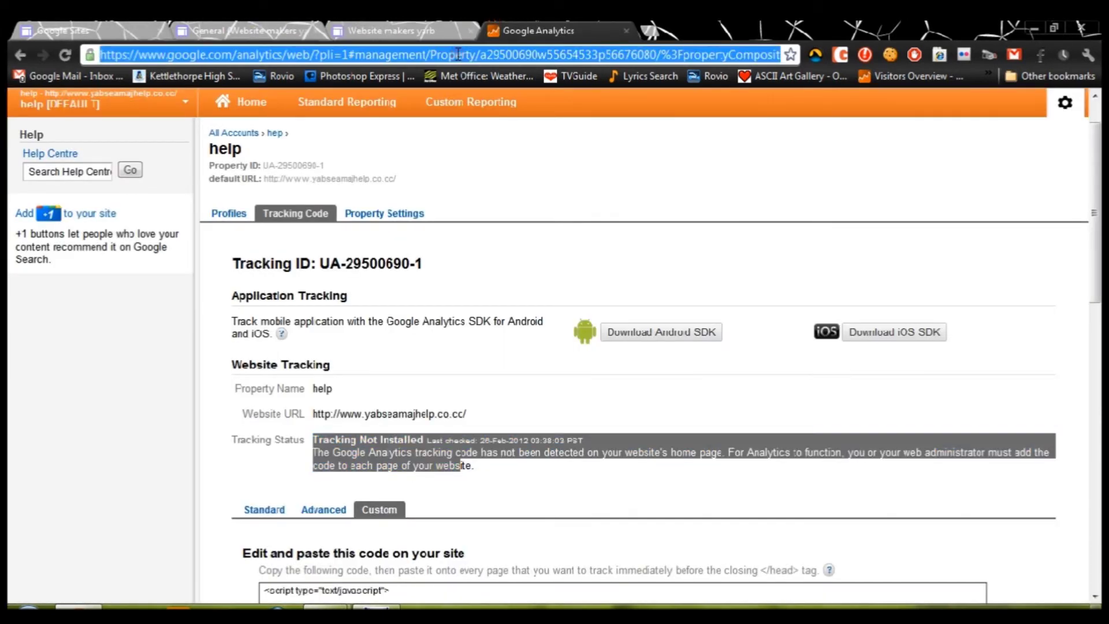
pyautogui.press('Return')
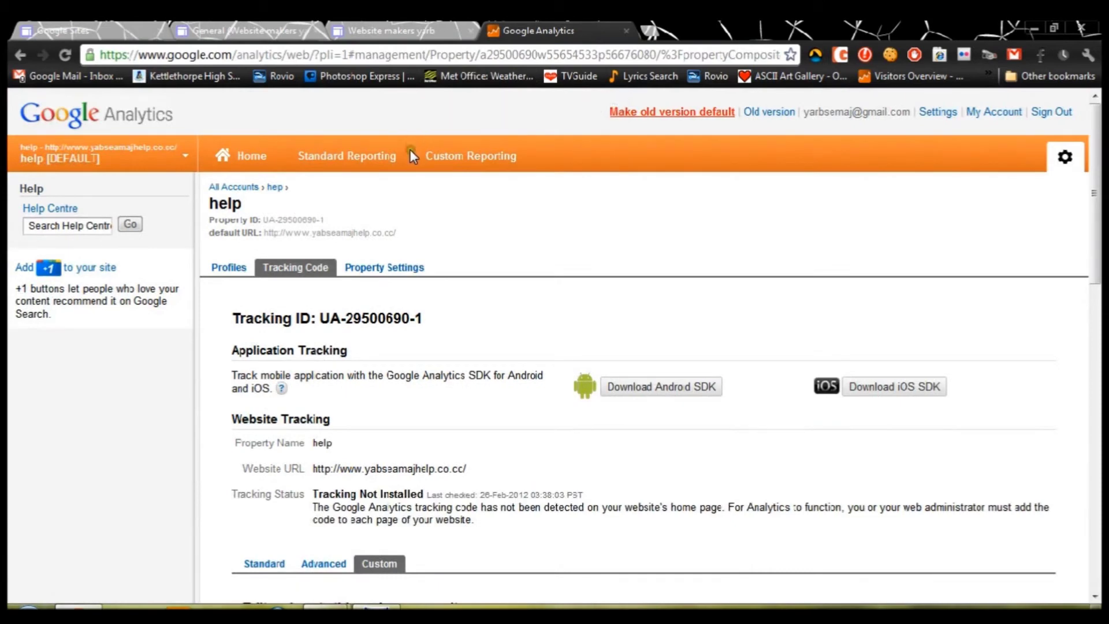
pyautogui.scroll(-3, 442, 270)
pyautogui.scroll(-2, 442, 272)
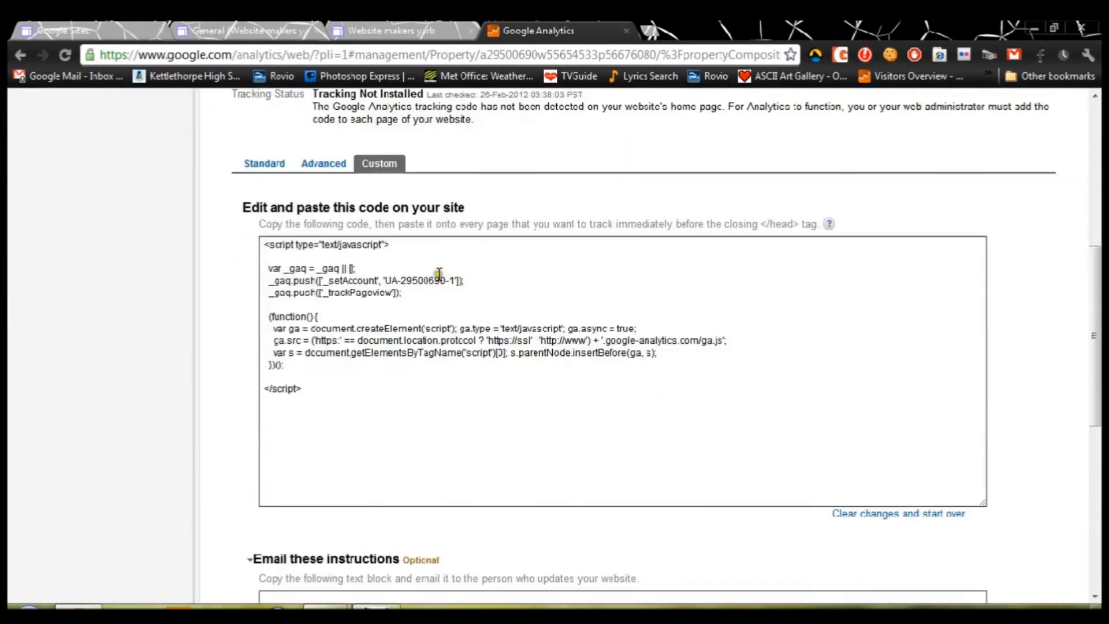
pyautogui.scroll(2, 441, 272)
pyautogui.scroll(3, 440, 274)
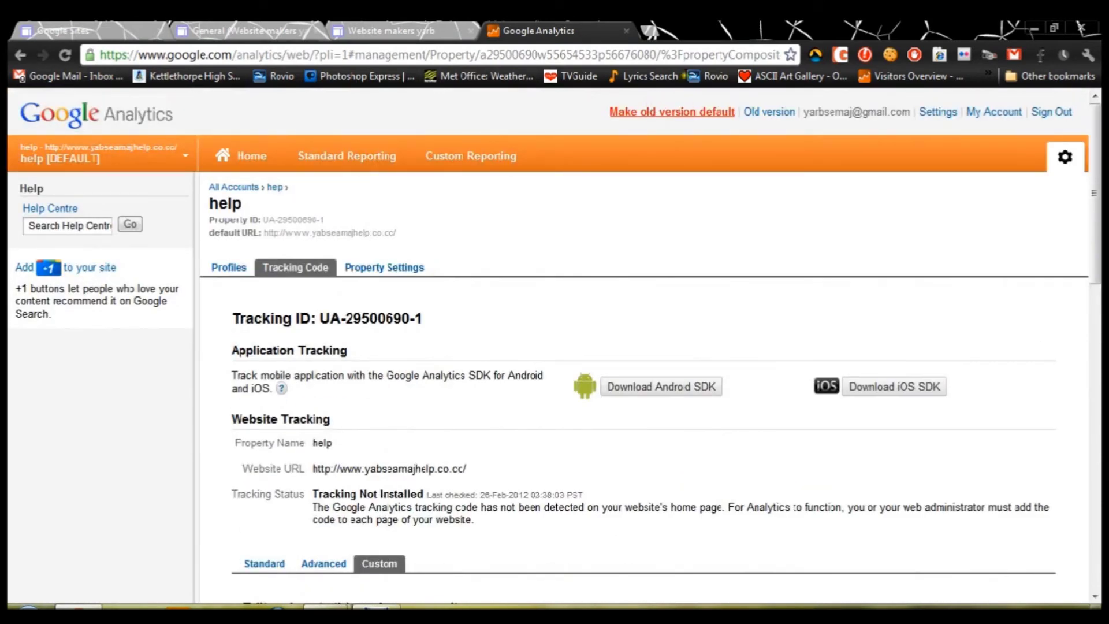
# In a new tab, sign in to Webmaster Tools via google.com/webmasters and choose Add a site
pyautogui.click(648, 30)
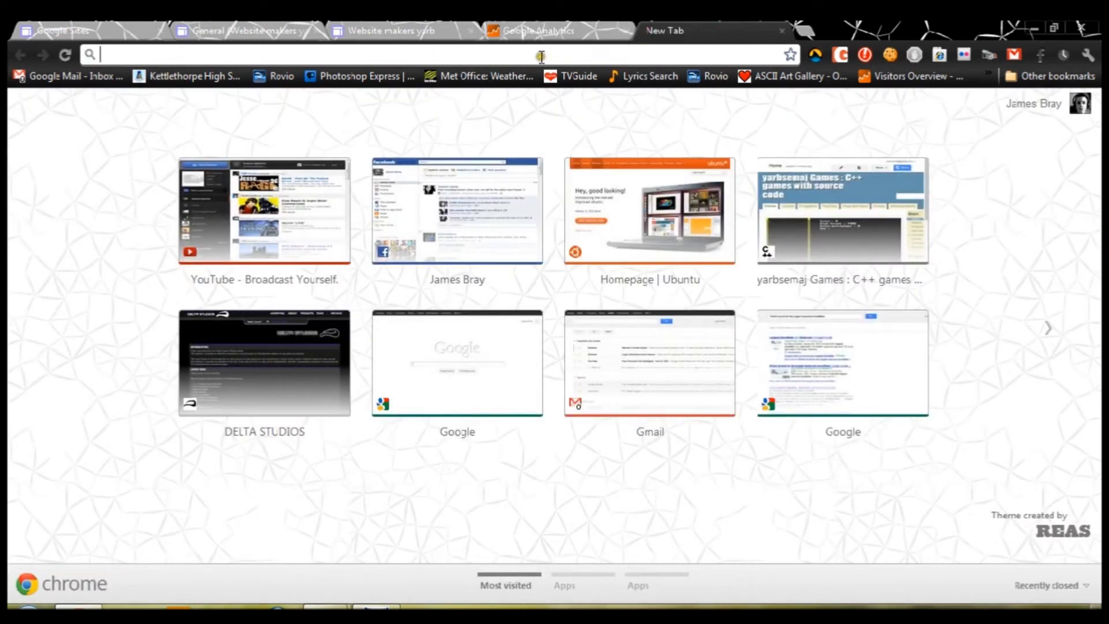
pyautogui.write('g')
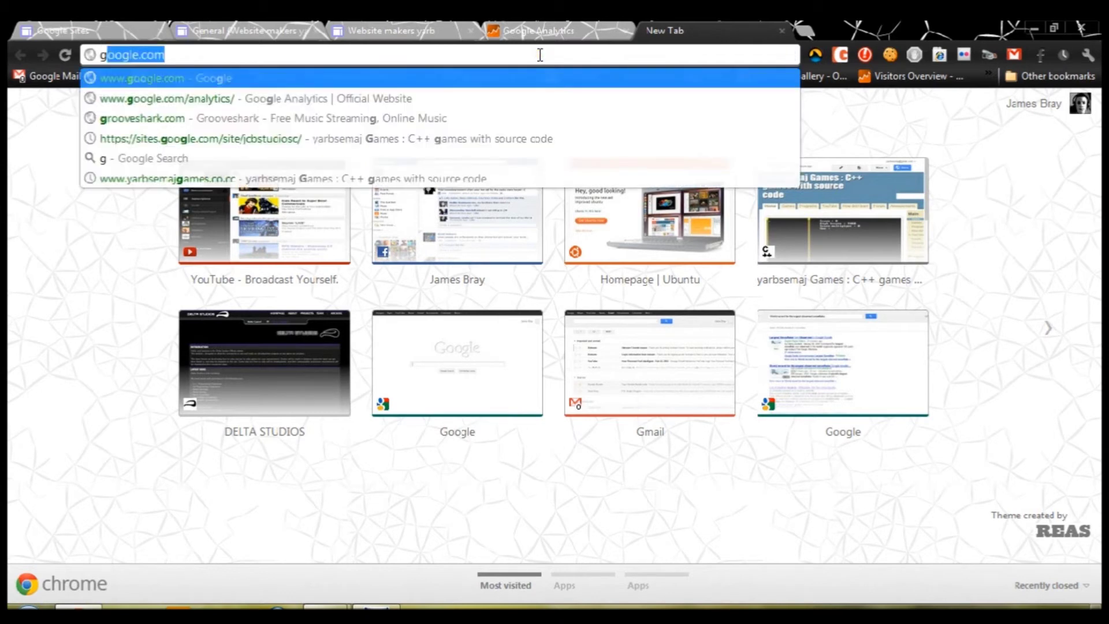
pyautogui.write('ogle')
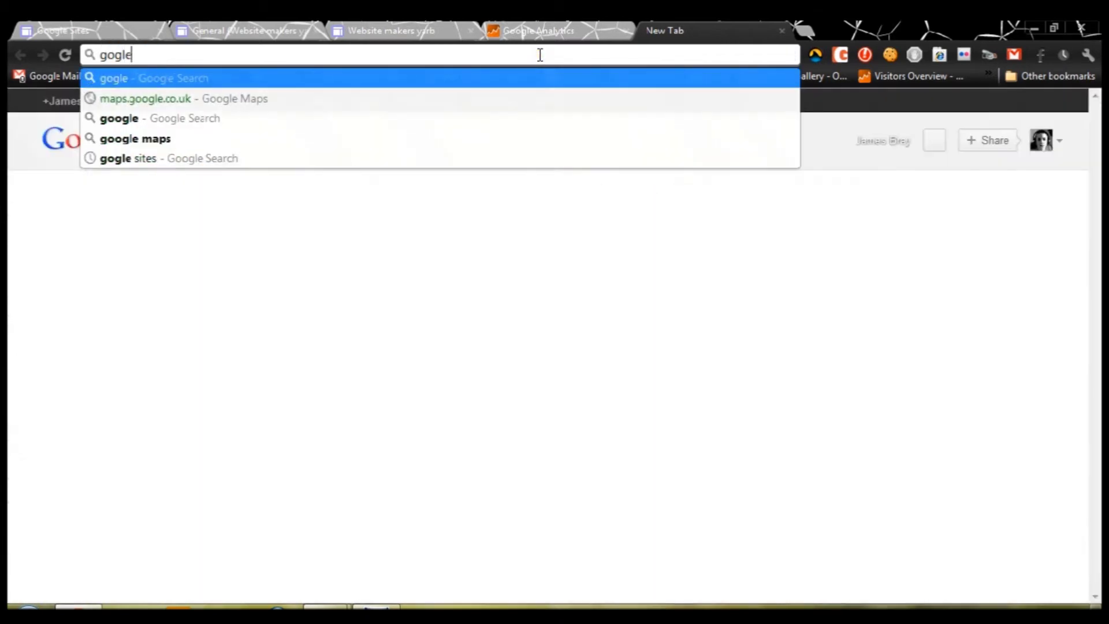
pyautogui.write(' w')
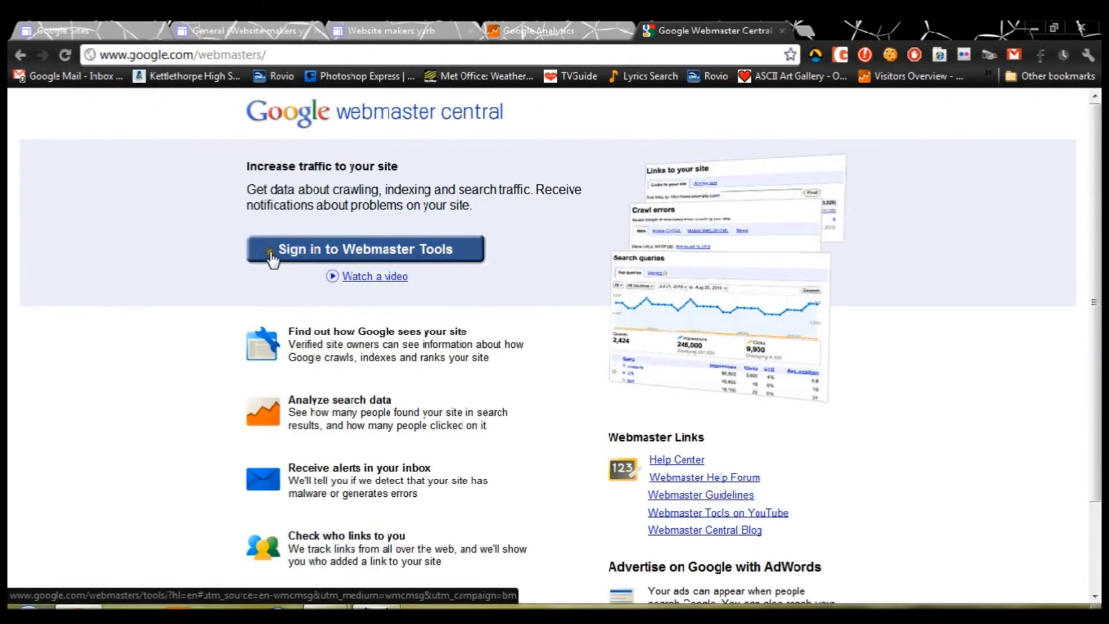
pyautogui.click(273, 249)
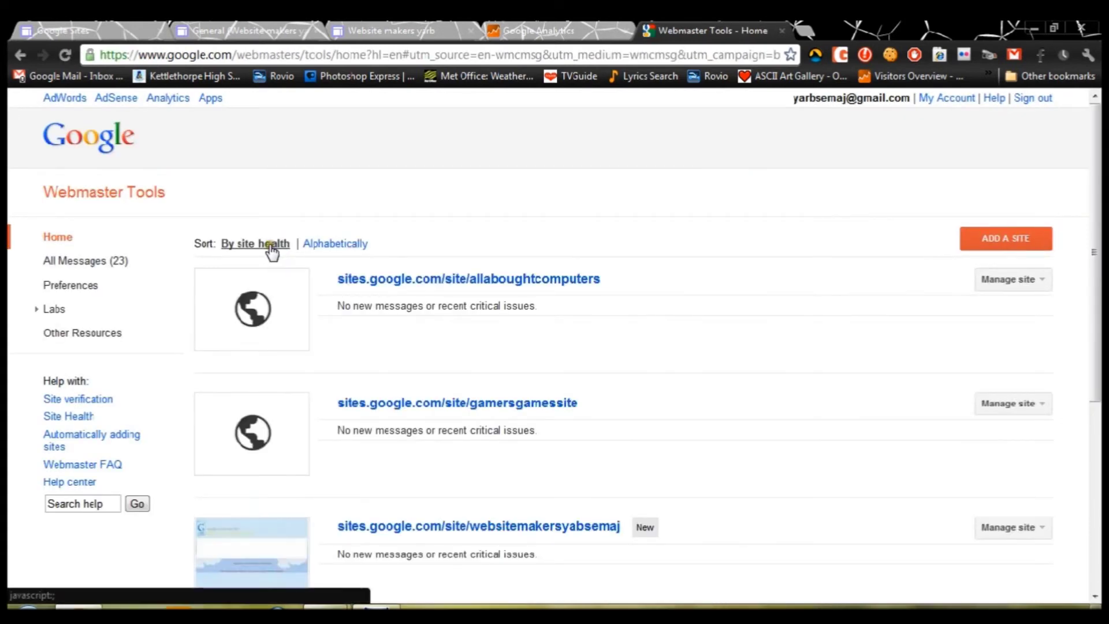
pyautogui.scroll(-3, 271, 248)
pyautogui.scroll(-3, 269, 253)
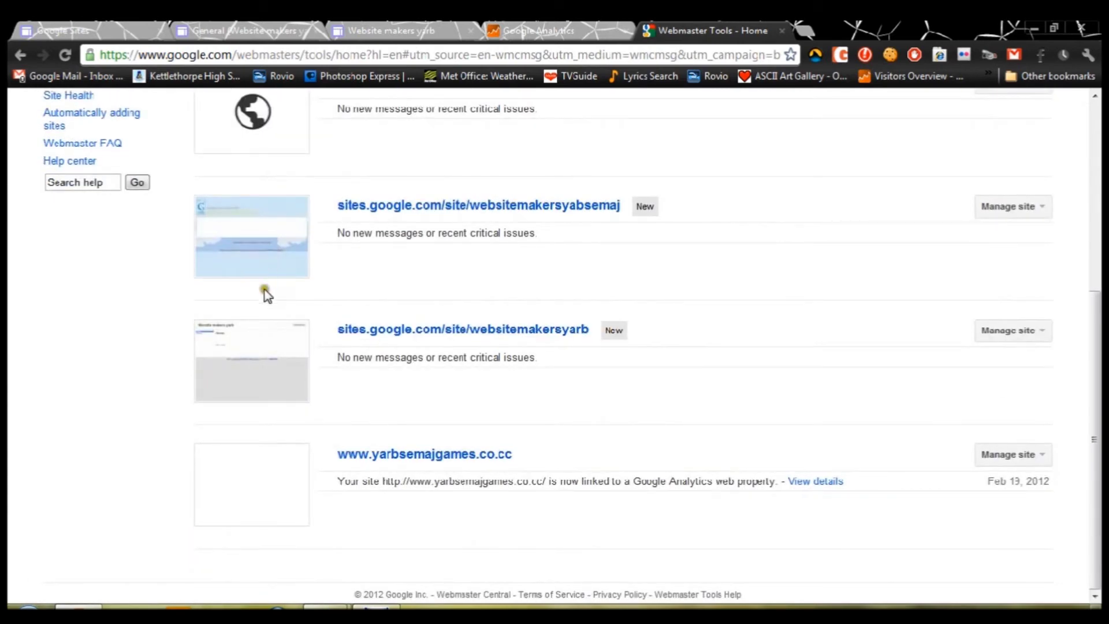
pyautogui.scroll(3, 306, 358)
pyautogui.scroll(3, 300, 359)
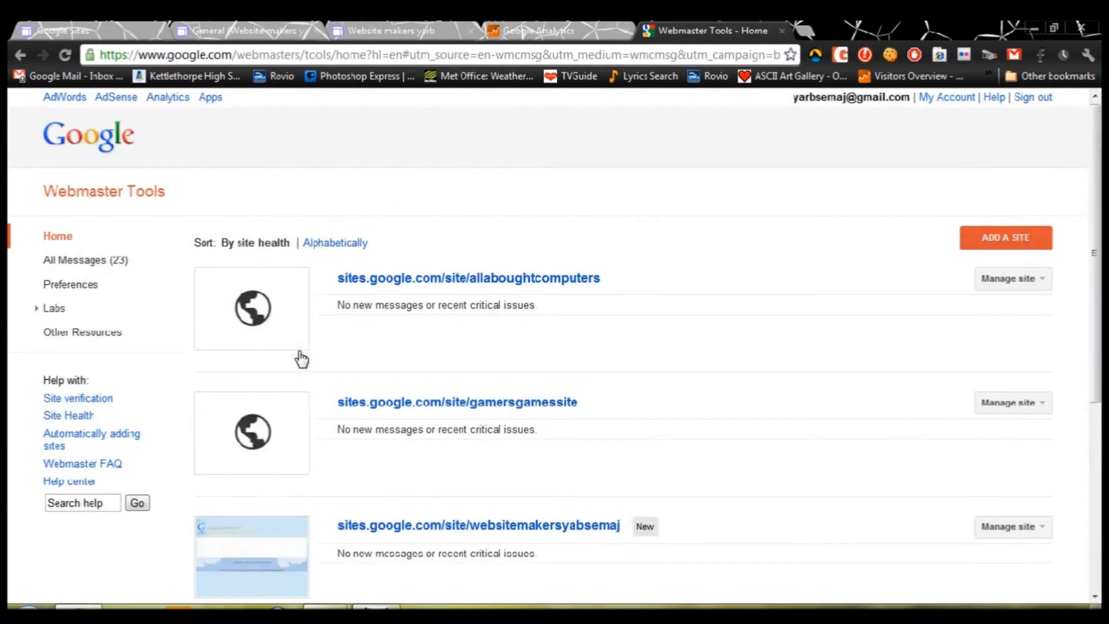
pyautogui.scroll(-6, 560, 339)
pyautogui.scroll(4, 488, 342)
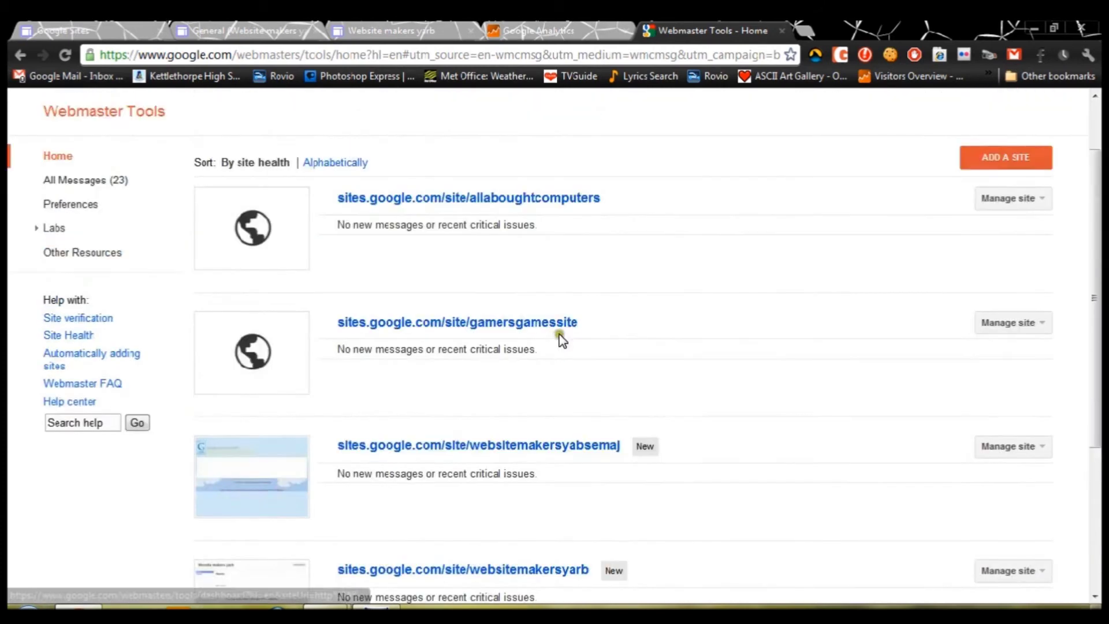
pyautogui.click(1015, 156)
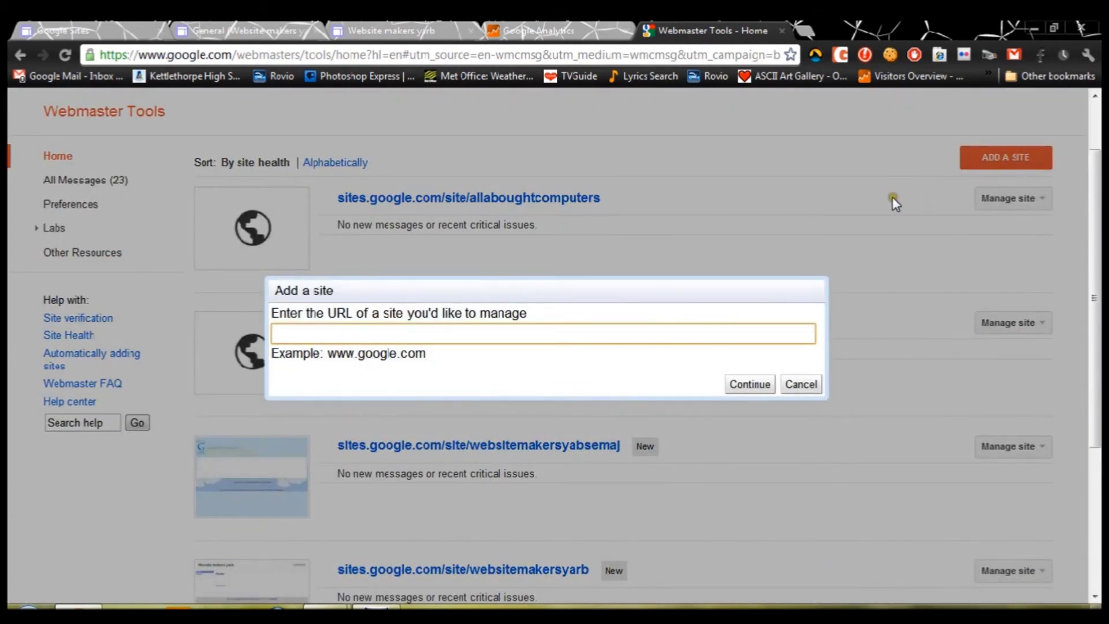
pyautogui.click(327, 29)
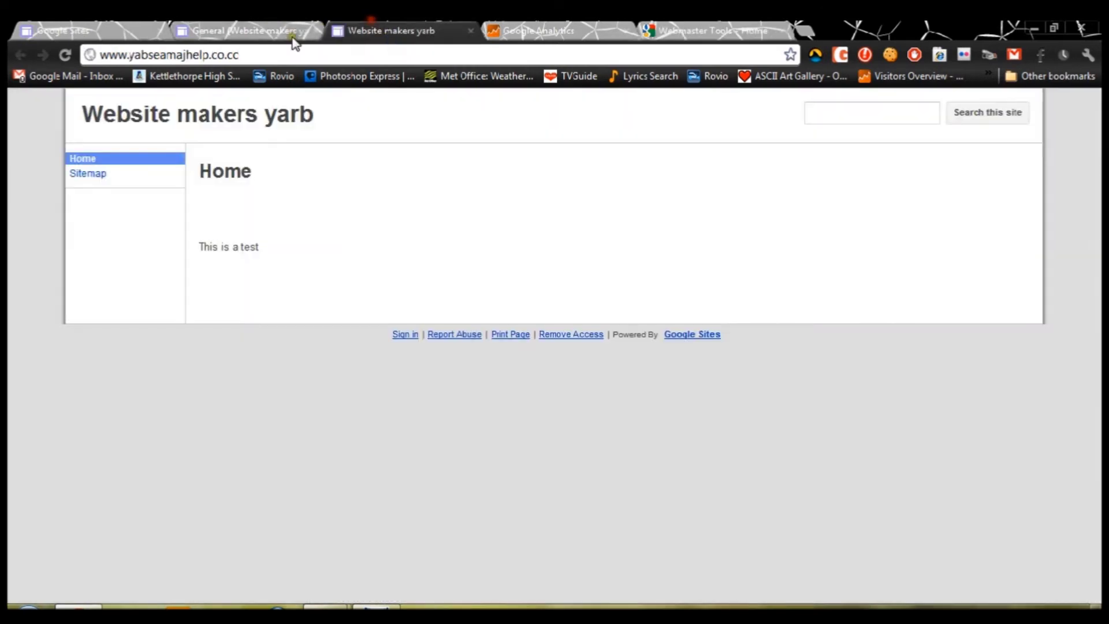
pyautogui.click(240, 51)
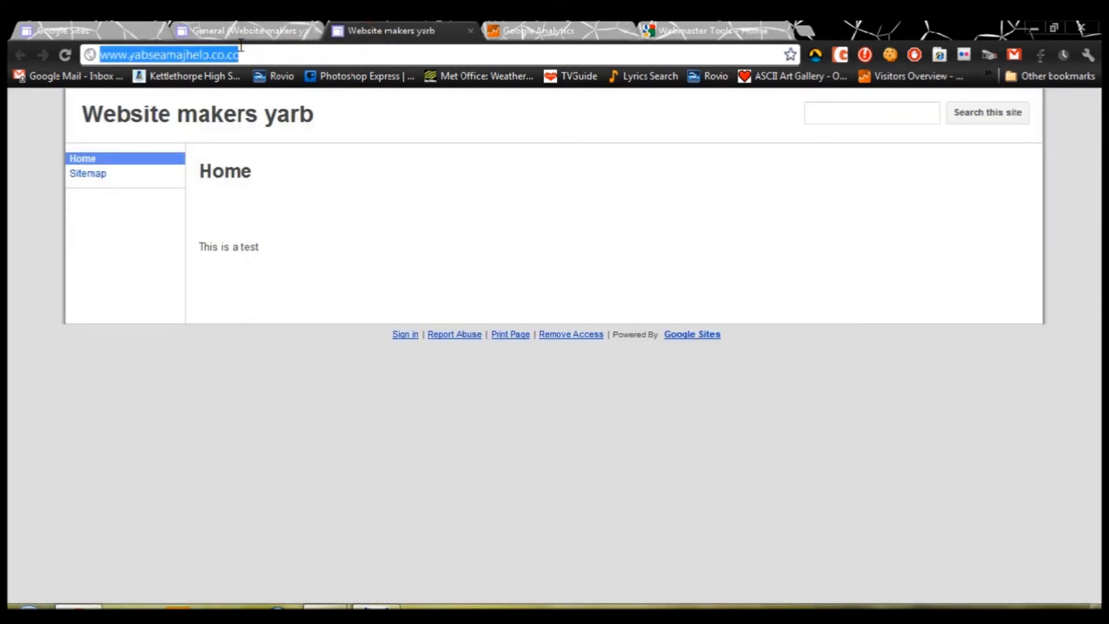
pyautogui.click(246, 26)
pyautogui.click(528, 26)
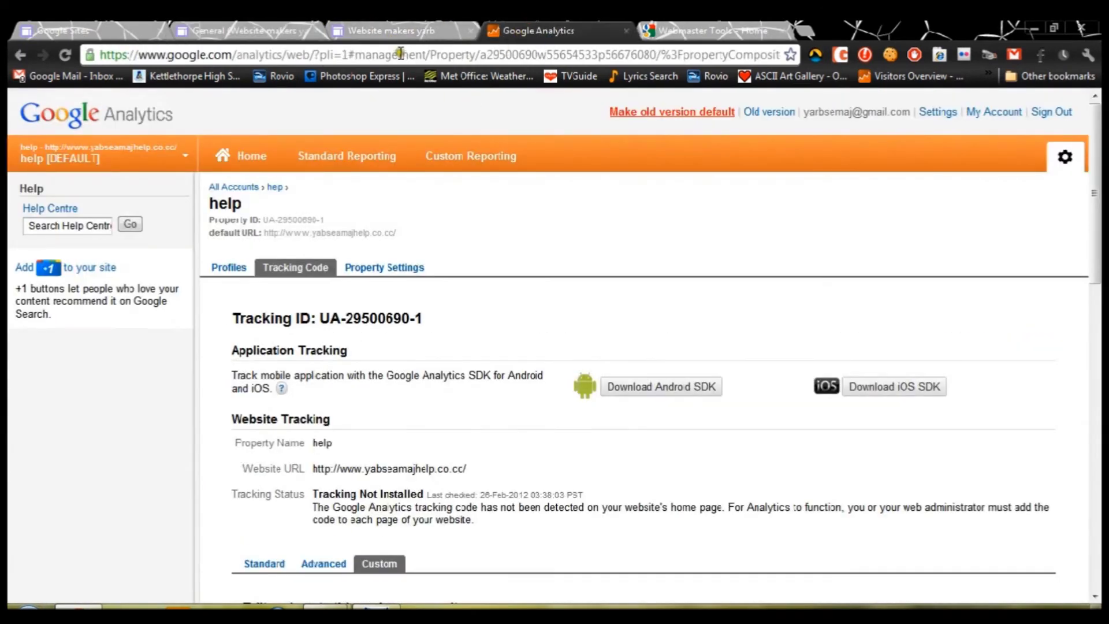
pyautogui.click(373, 26)
pyautogui.click(693, 30)
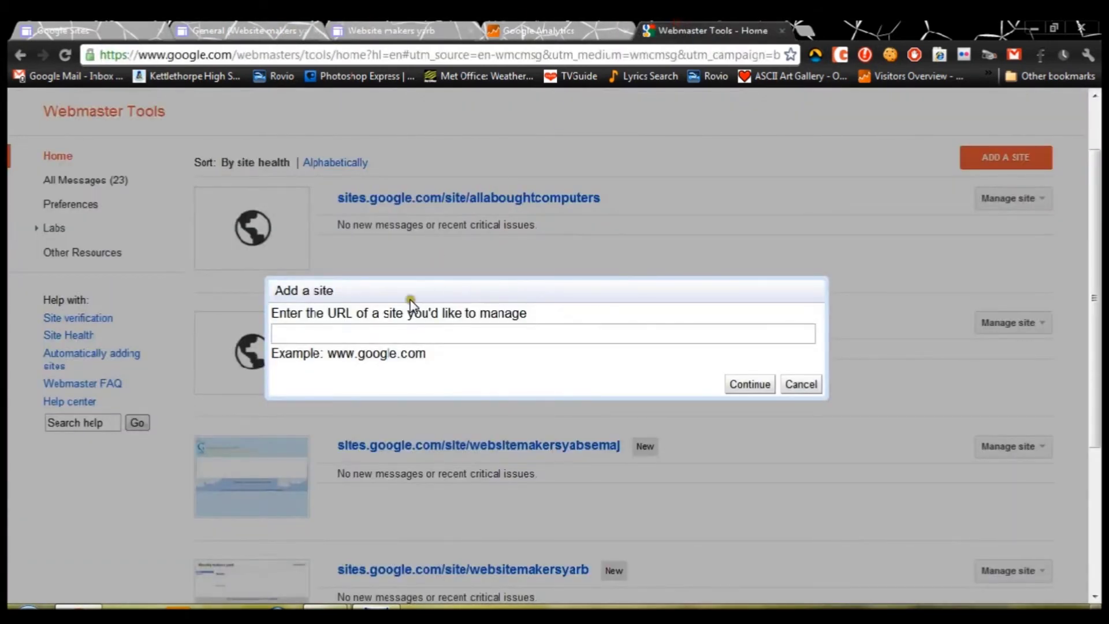
pyautogui.write('http://www.yabseamajhelp.co.cc/')
pyautogui.click(391, 334)
pyautogui.write('http://www.yabseamajhelp.co.cc/')
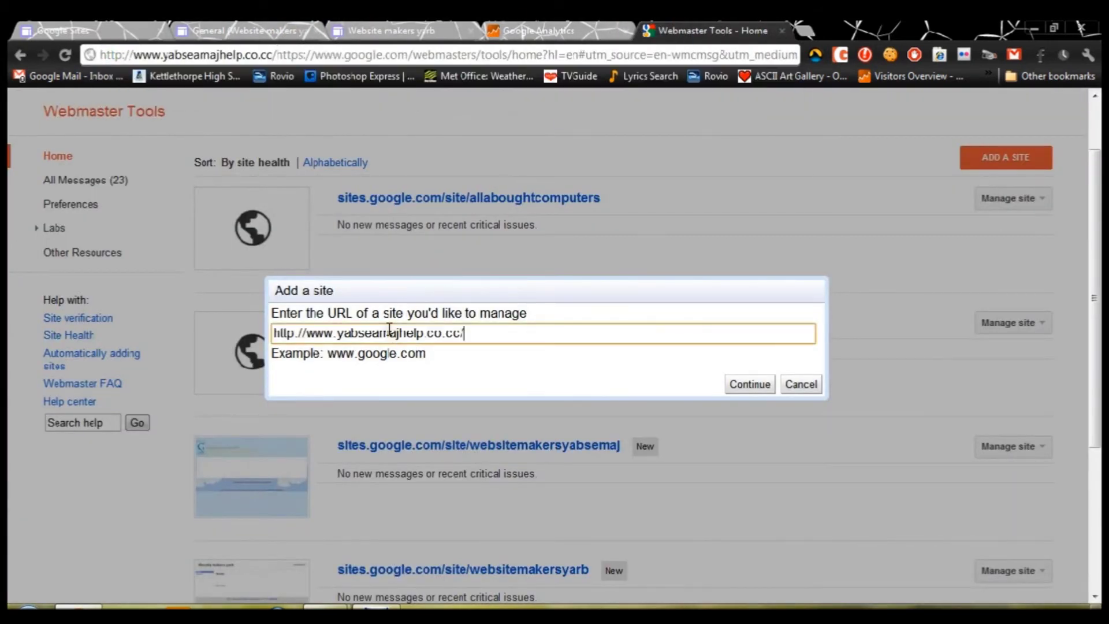
pyautogui.click(732, 384)
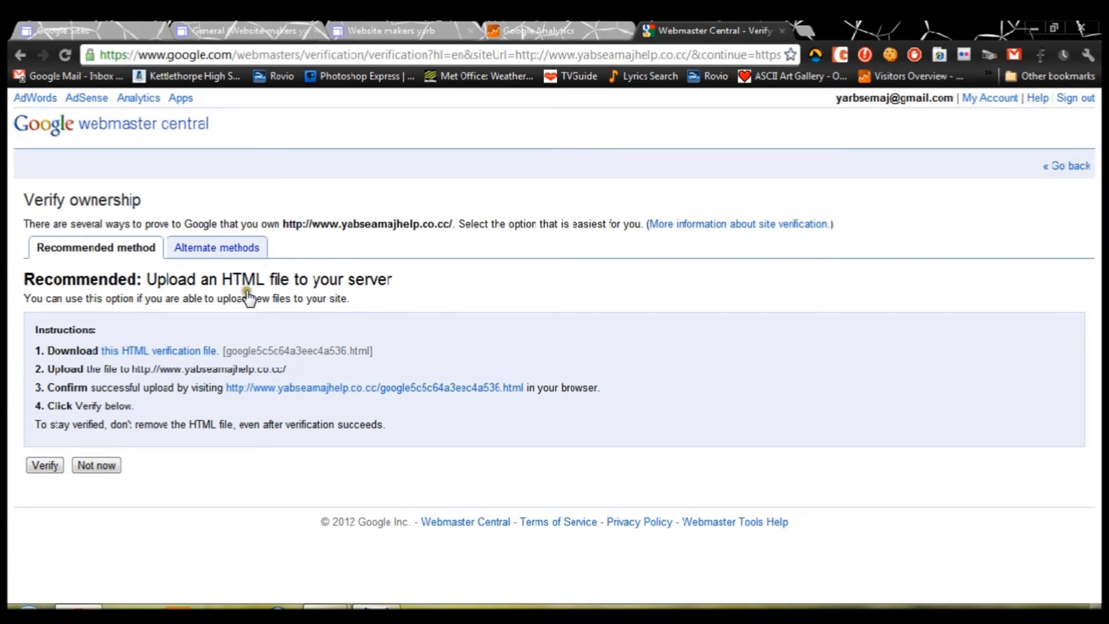
pyautogui.click(214, 251)
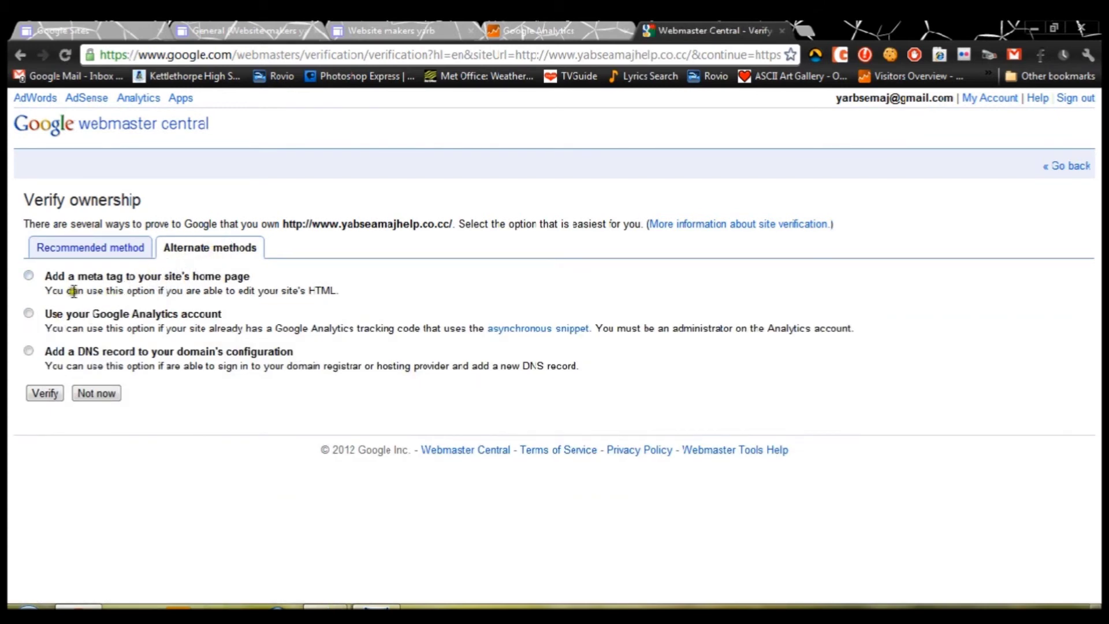
# Choose meta-tag verification and copy the google-site-verification meta tag
pyautogui.click(29, 276)
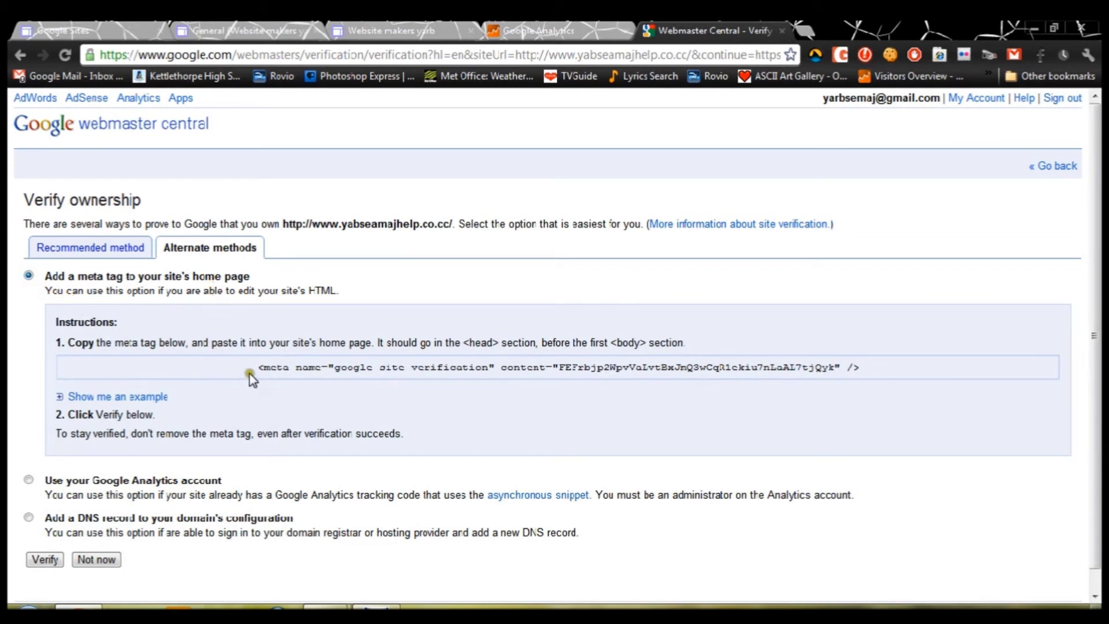
pyautogui.moveTo(257, 367); pyautogui.dragTo(294, 368)
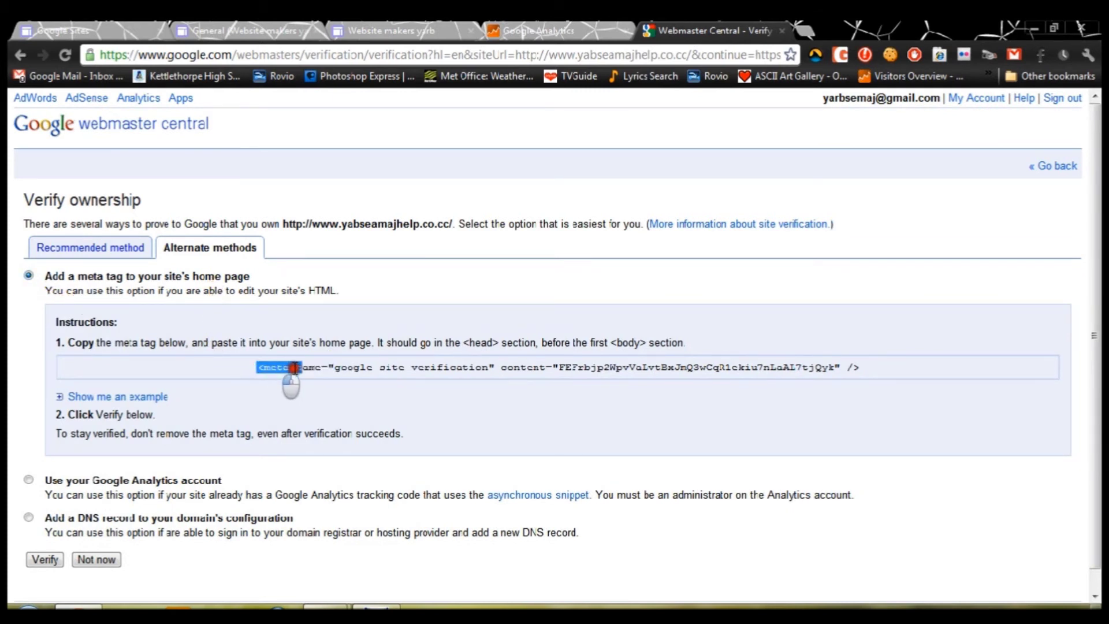
pyautogui.moveTo(294, 368); pyautogui.dragTo(832, 368)
pyautogui.rightClick(828, 368)
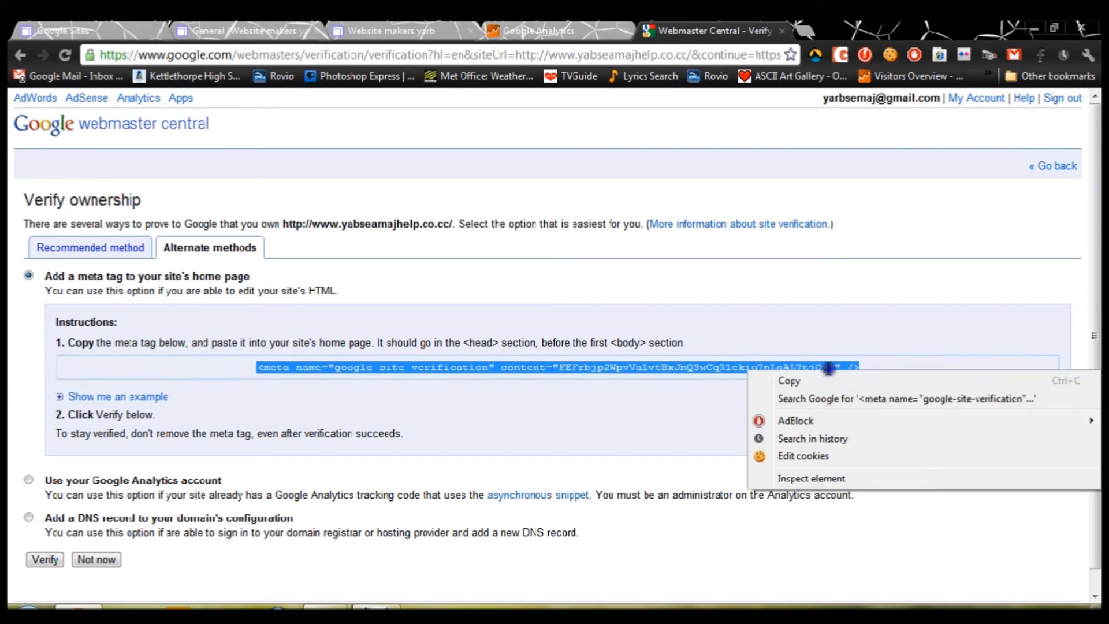
pyautogui.click(829, 380)
pyautogui.click(398, 30)
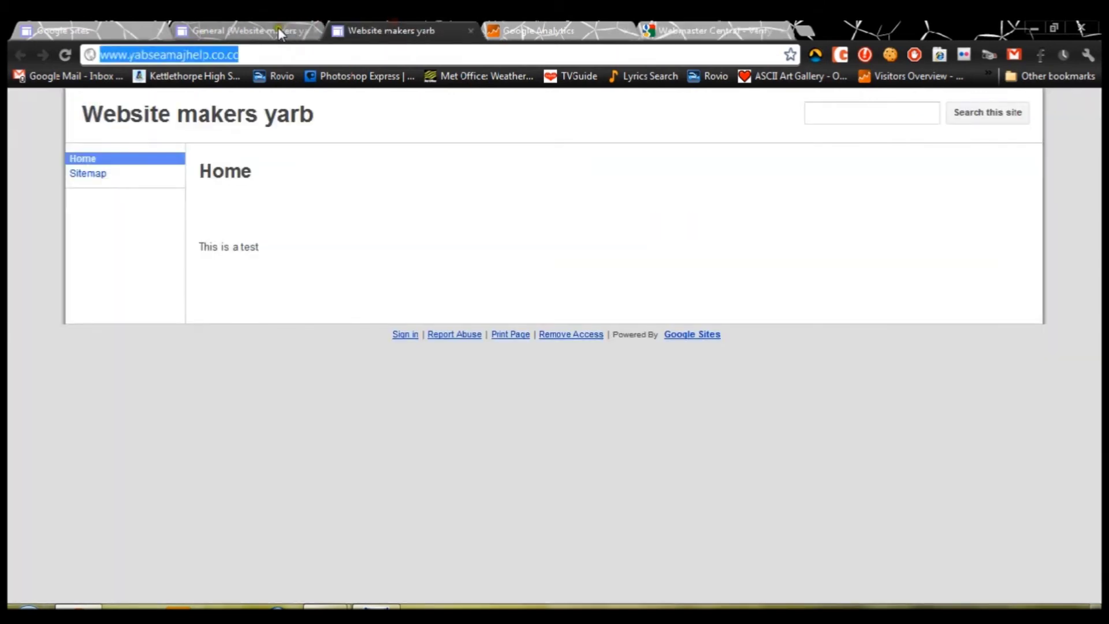
# Paste the verification meta tag into Google Sites' General settings and save them
pyautogui.click(257, 28)
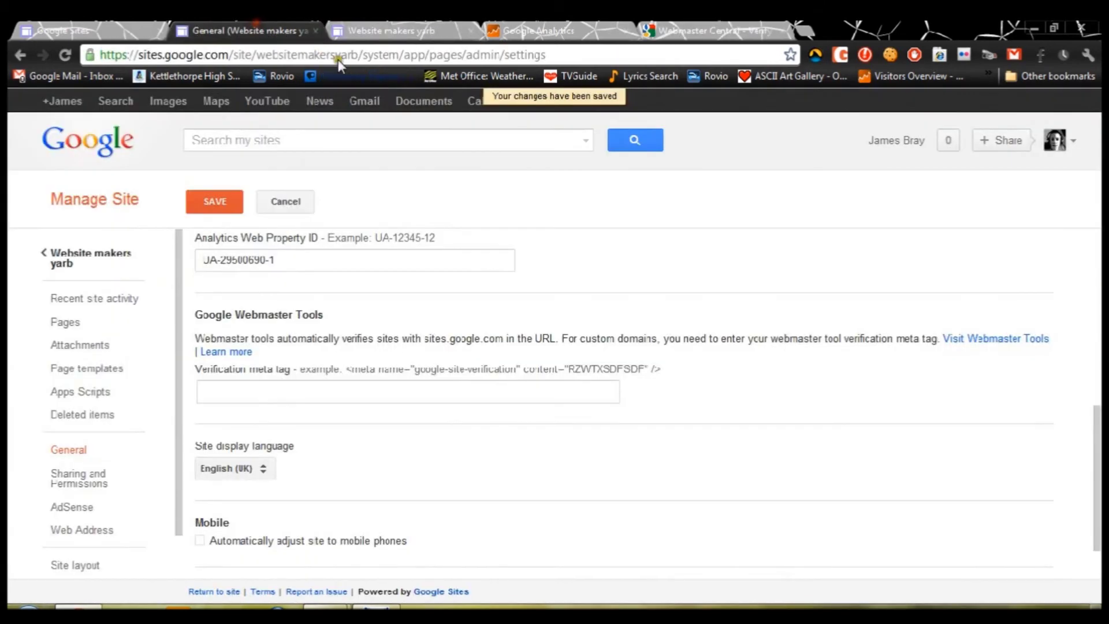
pyautogui.click(269, 393)
pyautogui.hotkey('ctrl', 'v')
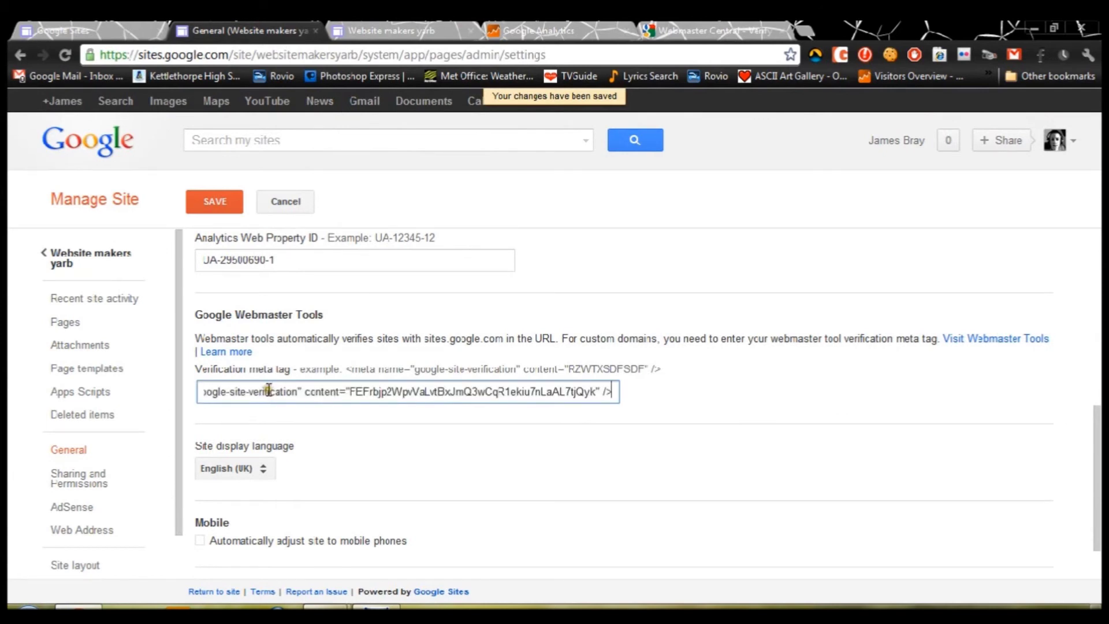
pyautogui.click(200, 196)
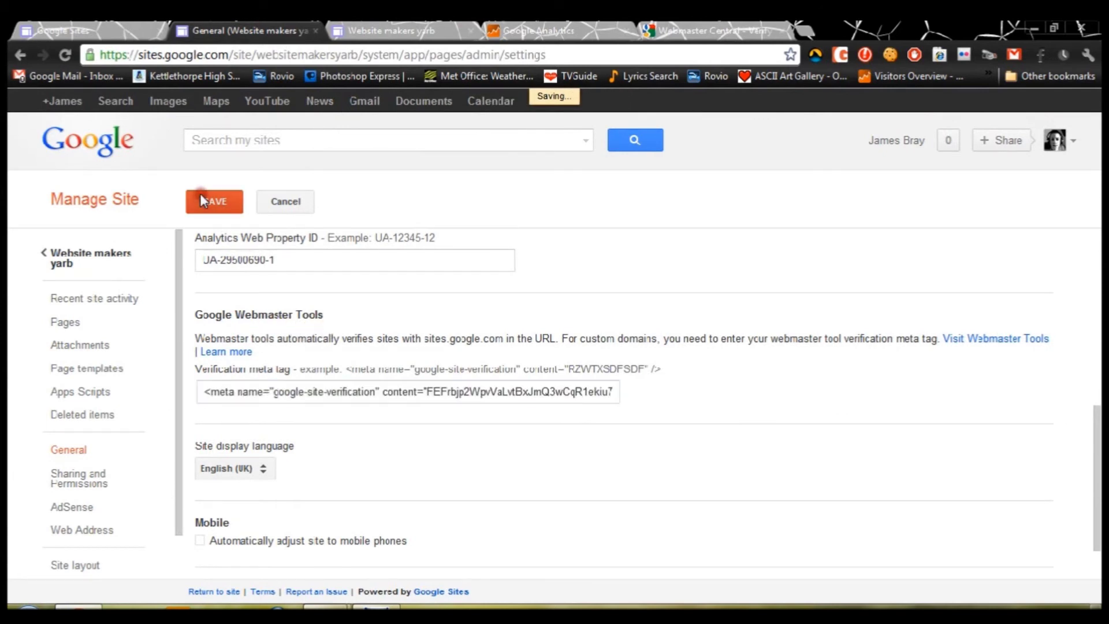
pyautogui.click(434, 121)
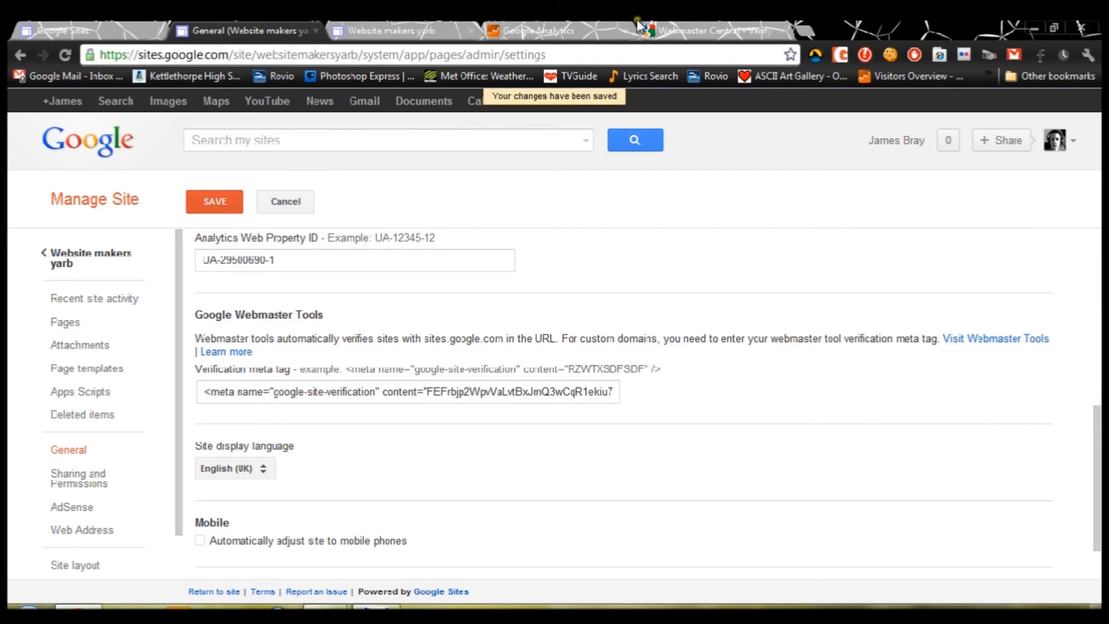
pyautogui.click(601, 25)
pyautogui.click(654, 26)
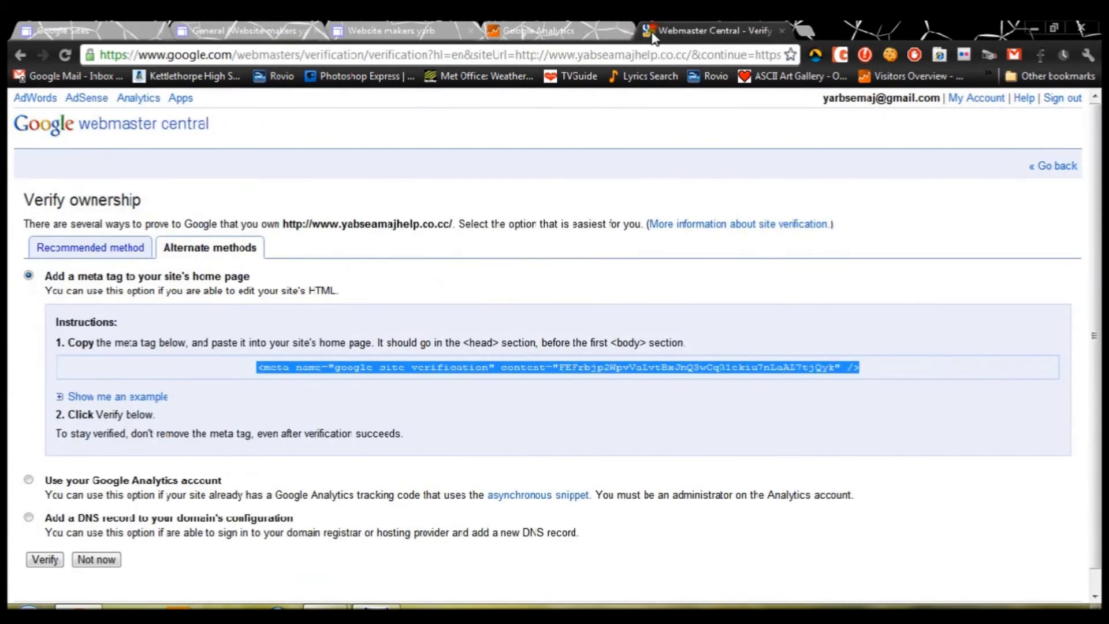
pyautogui.click(46, 561)
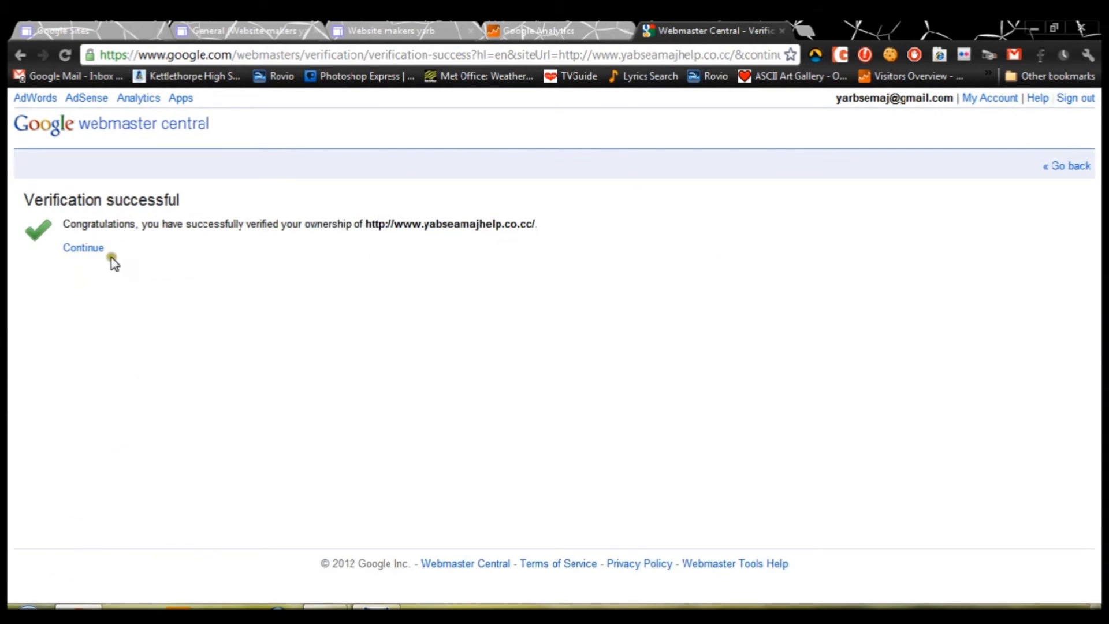
pyautogui.click(98, 250)
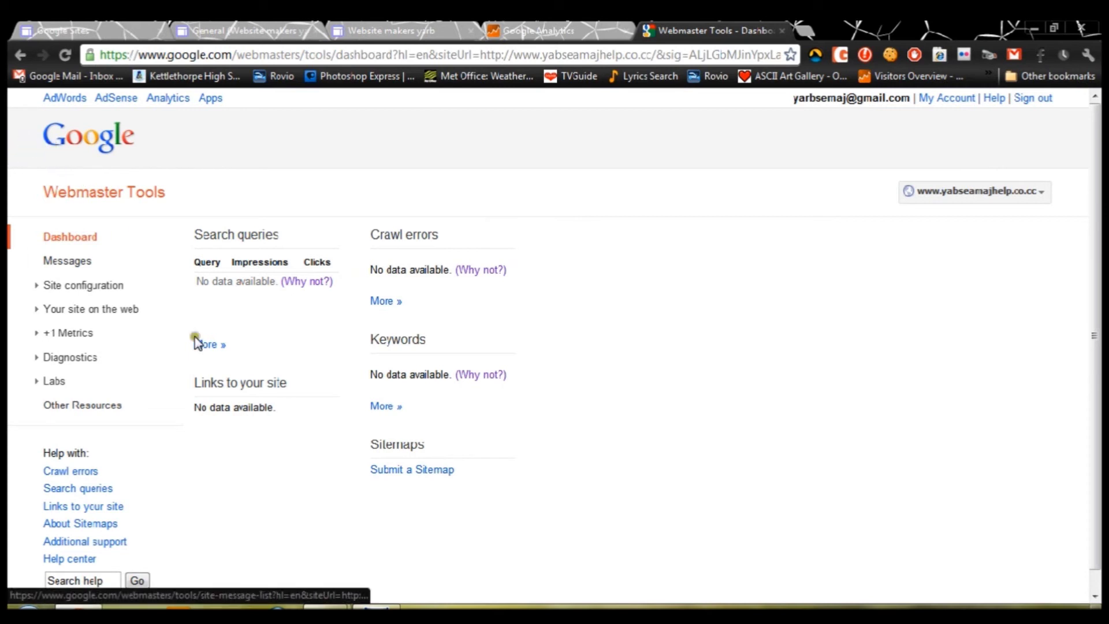
pyautogui.click(399, 470)
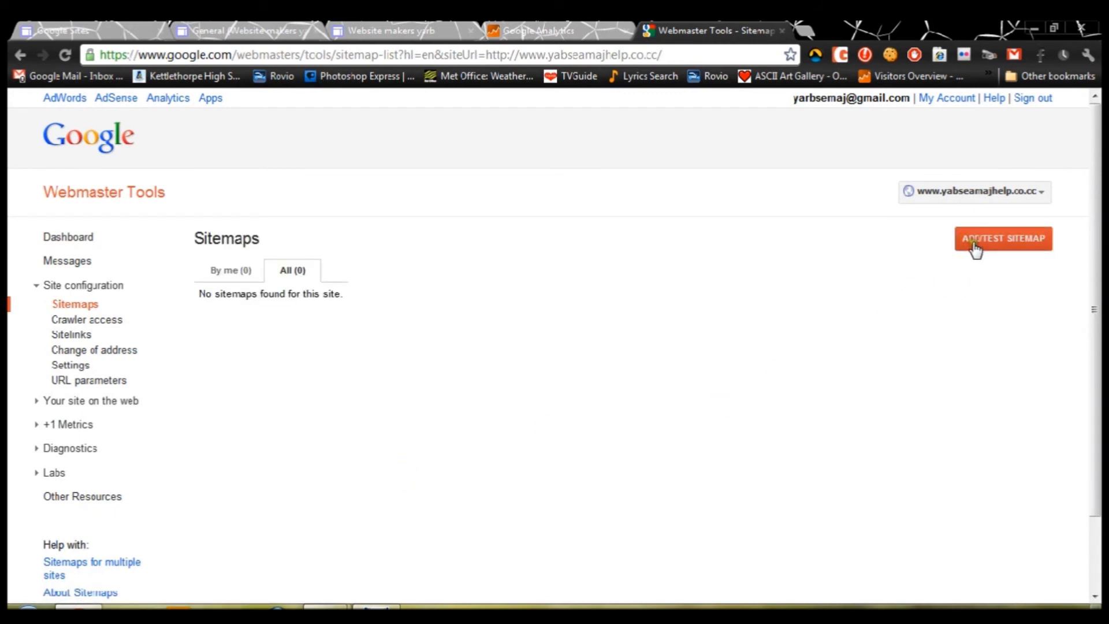
# Start an Add/Test Sitemap entry and duplicate the Webmaster Tools tab
pyautogui.click(973, 245)
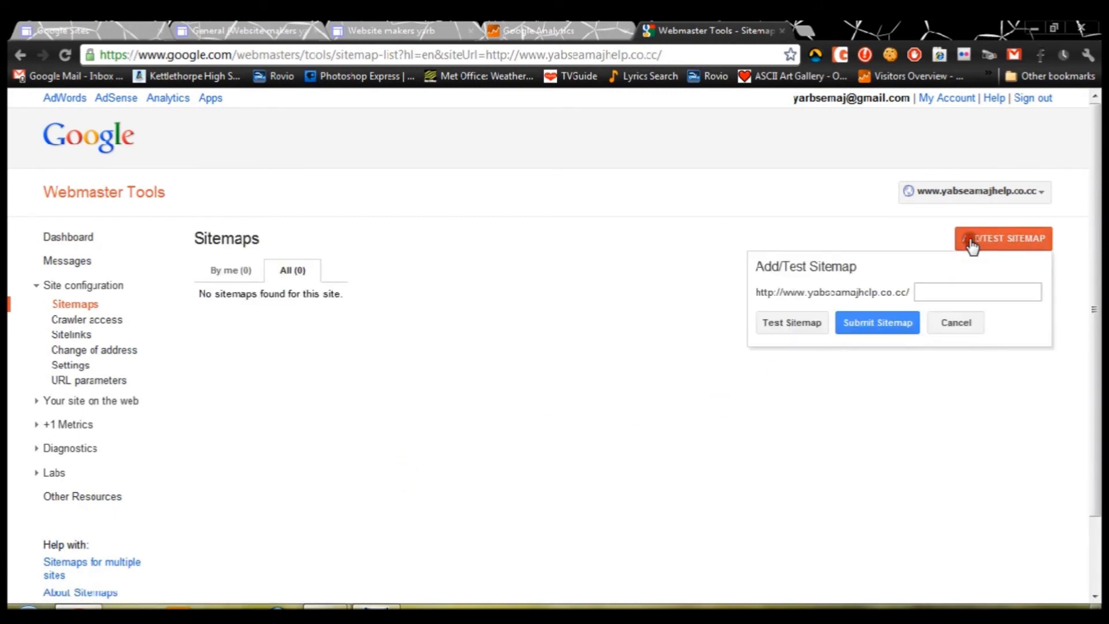
pyautogui.click(957, 294)
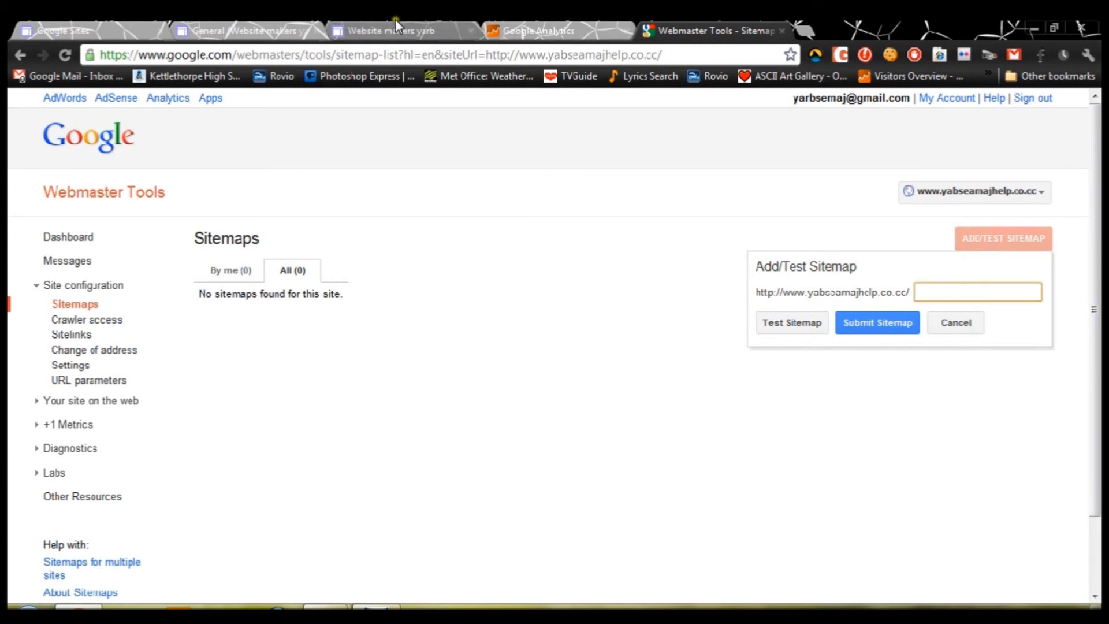
pyautogui.rightClick(672, 28)
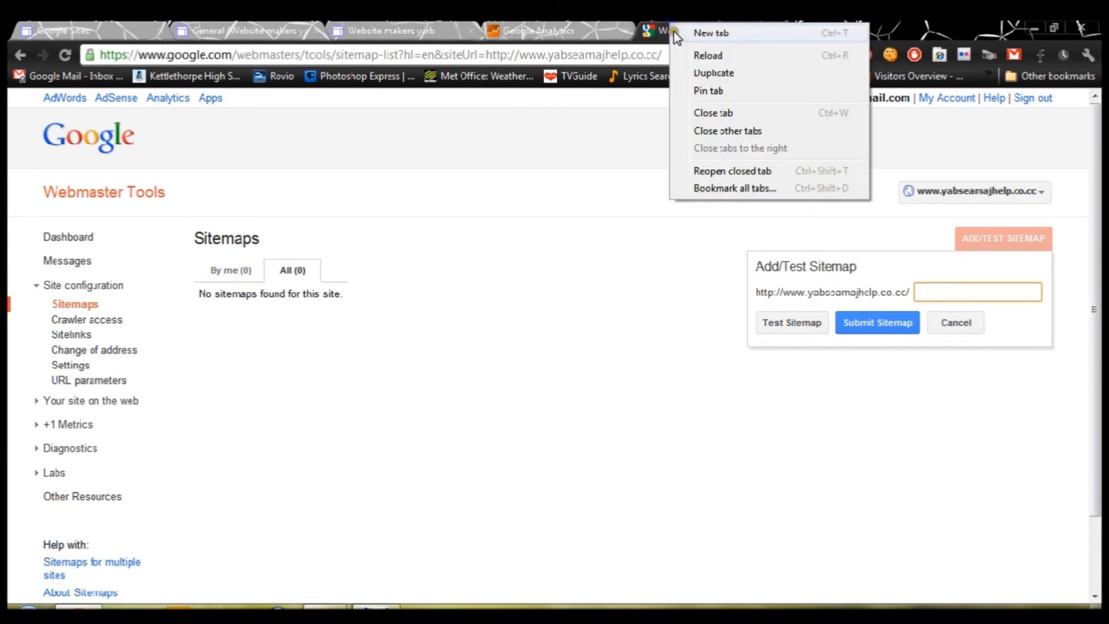
pyautogui.click(700, 74)
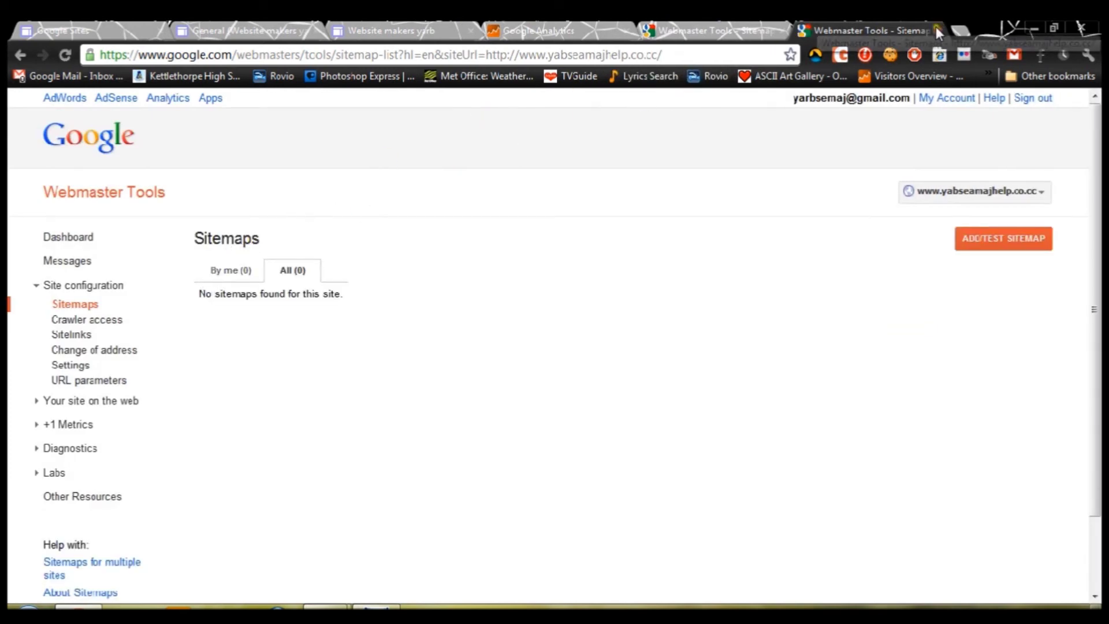
pyautogui.moveTo(663, 54); pyautogui.dragTo(296, 55)
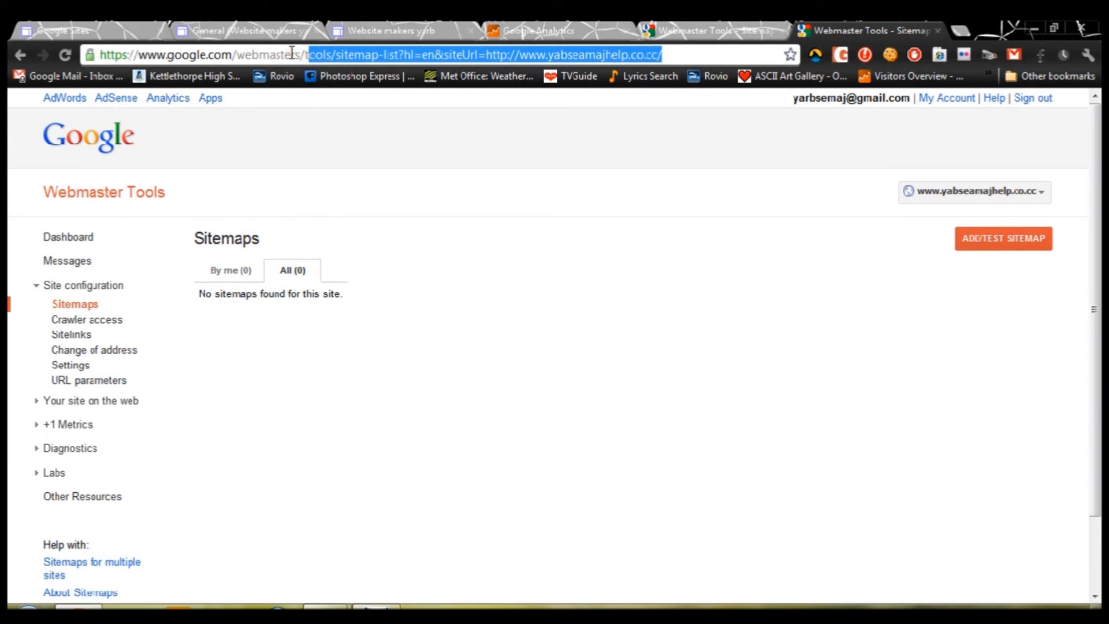
pyautogui.press('BackSpace')
pyautogui.press('Return')
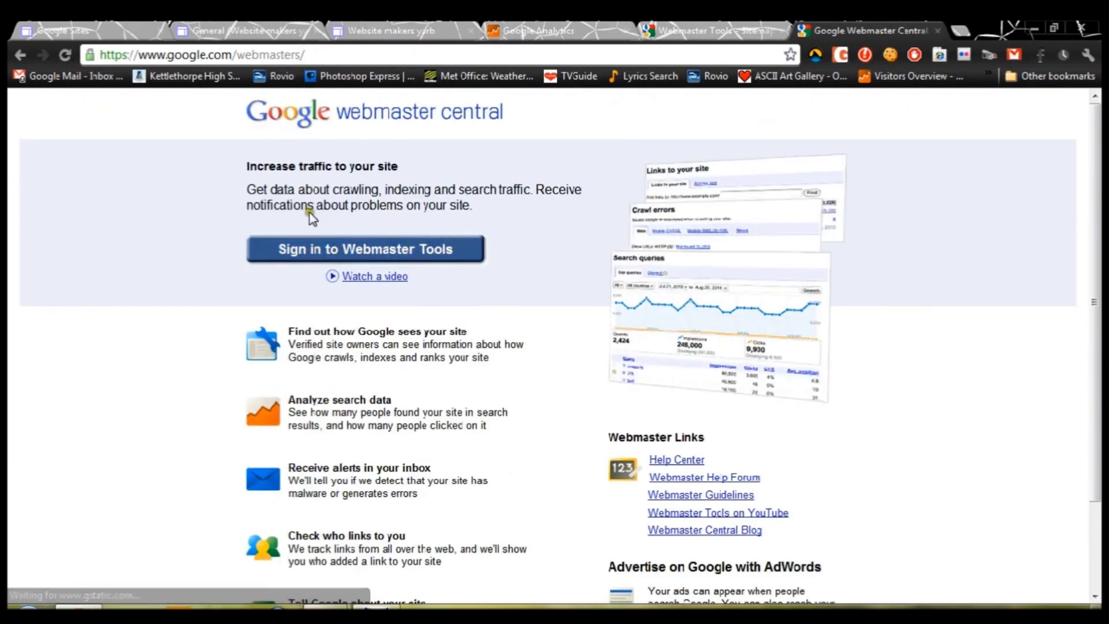
pyautogui.click(298, 249)
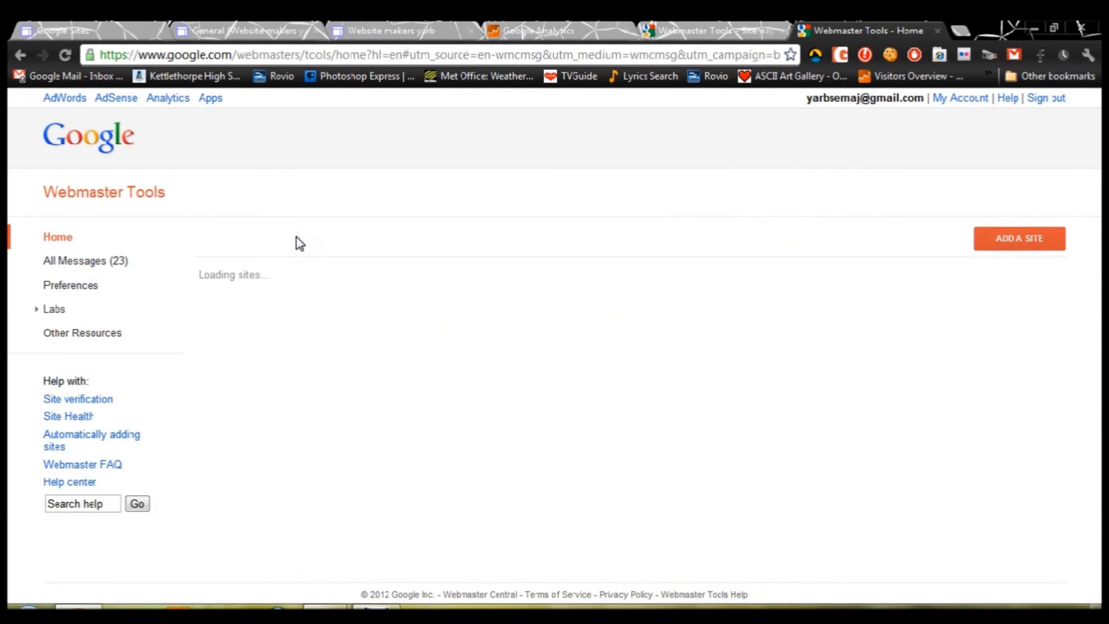
pyautogui.scroll(-4, 295, 240)
pyautogui.scroll(-3, 338, 291)
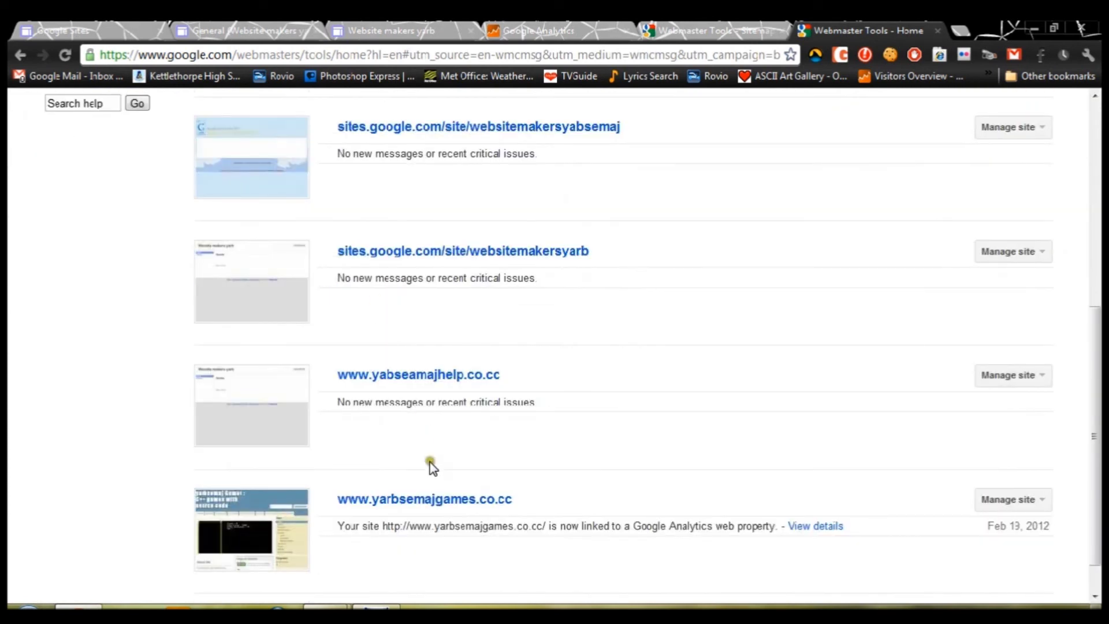
pyautogui.click(428, 500)
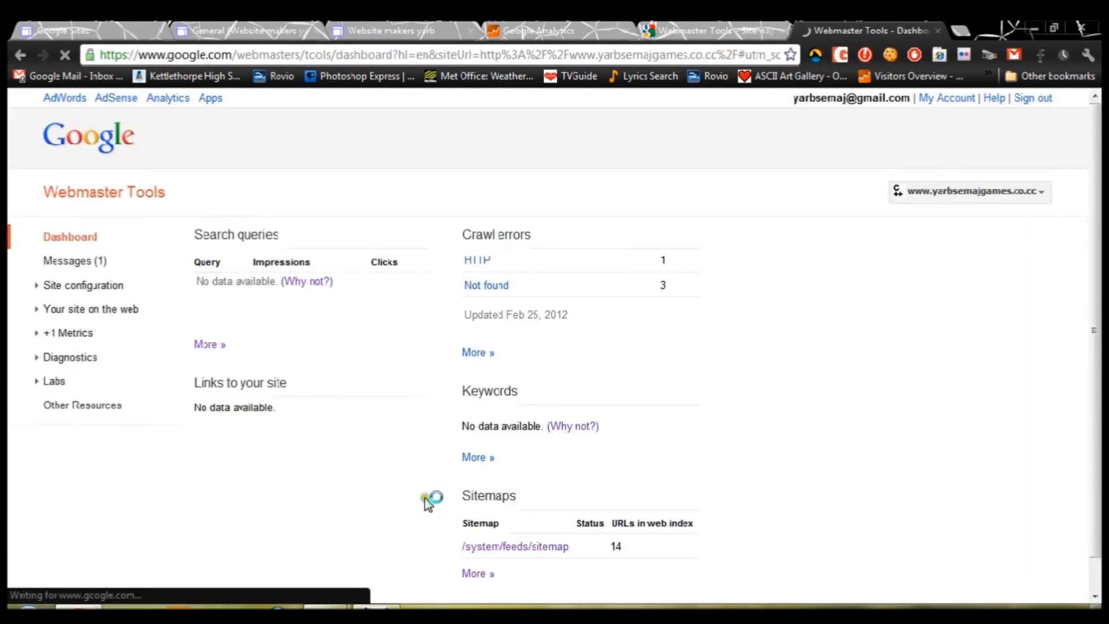
# Copy the games site's /system/feeds/sitemap path from its sitemap details
pyautogui.scroll(-1, 463, 460)
pyautogui.click(522, 513)
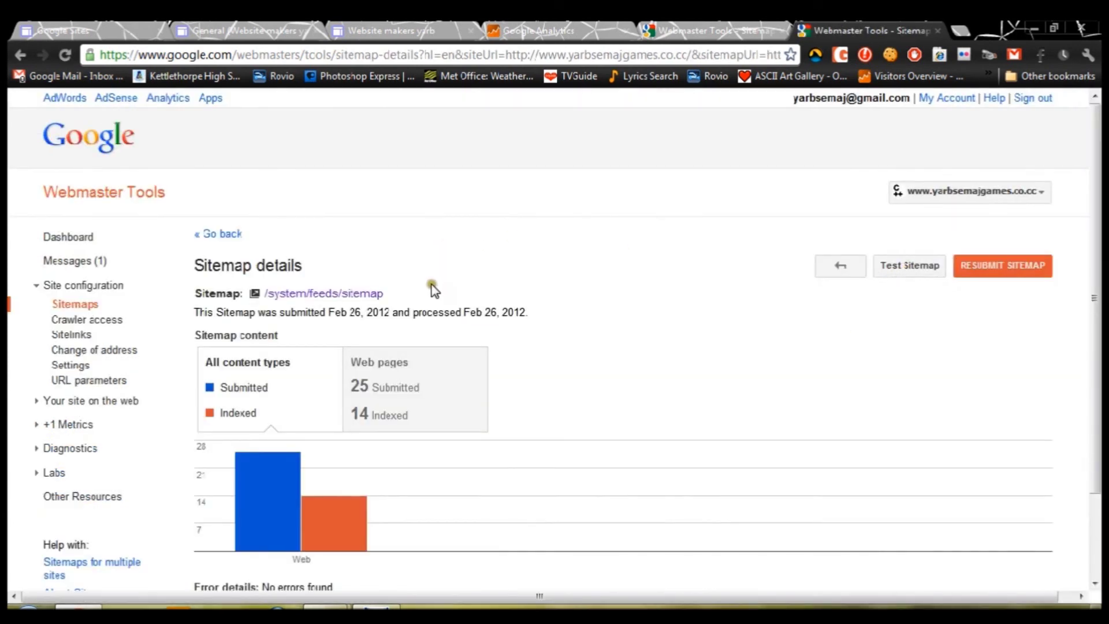
pyautogui.moveTo(426, 285)
pyautogui.mouseDown()
pyautogui.moveTo(366, 304)
pyautogui.moveTo(265, 293)
pyautogui.mouseUp()
pyautogui.click(422, 298)
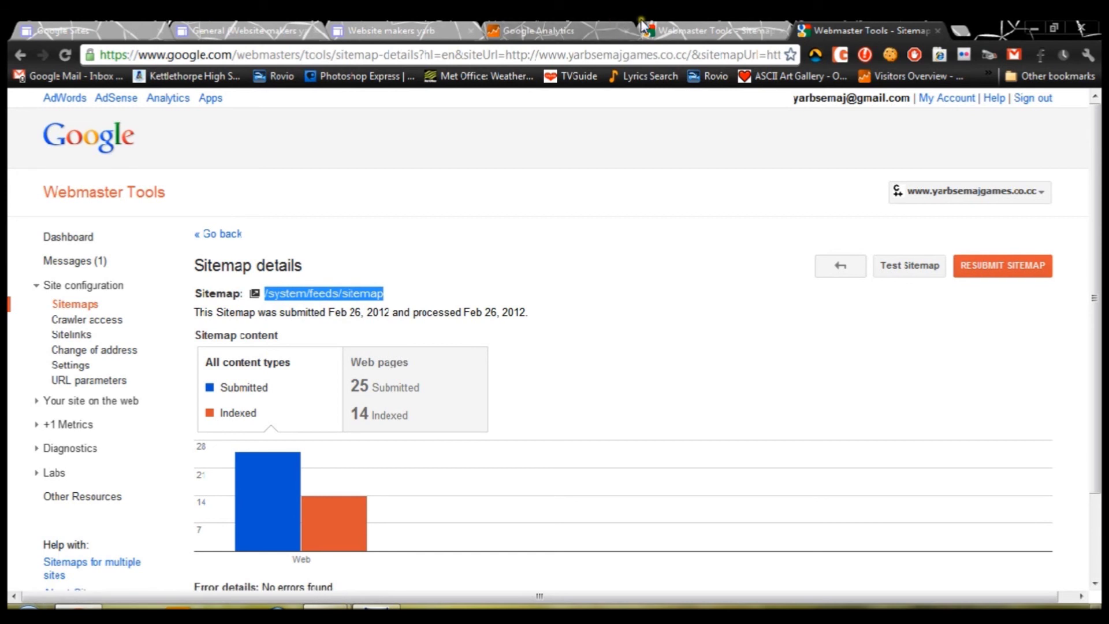
pyautogui.click(667, 23)
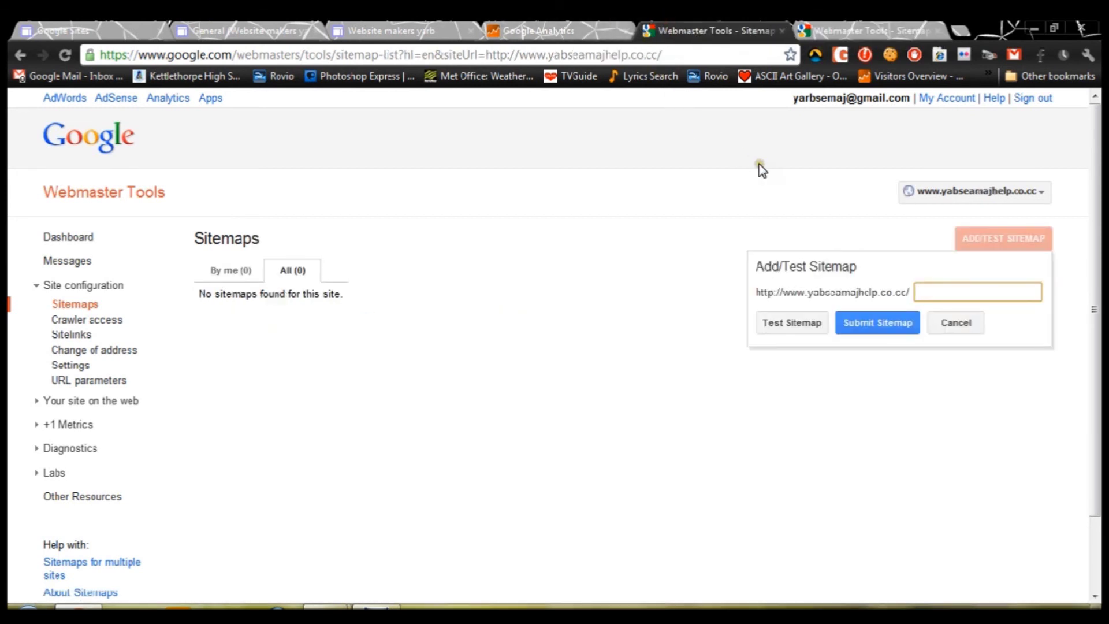
# Submit /system/feeds/sitemap as the site's sitemap and reload the sitemap list
pyautogui.write('/system/feeds/sitemap')
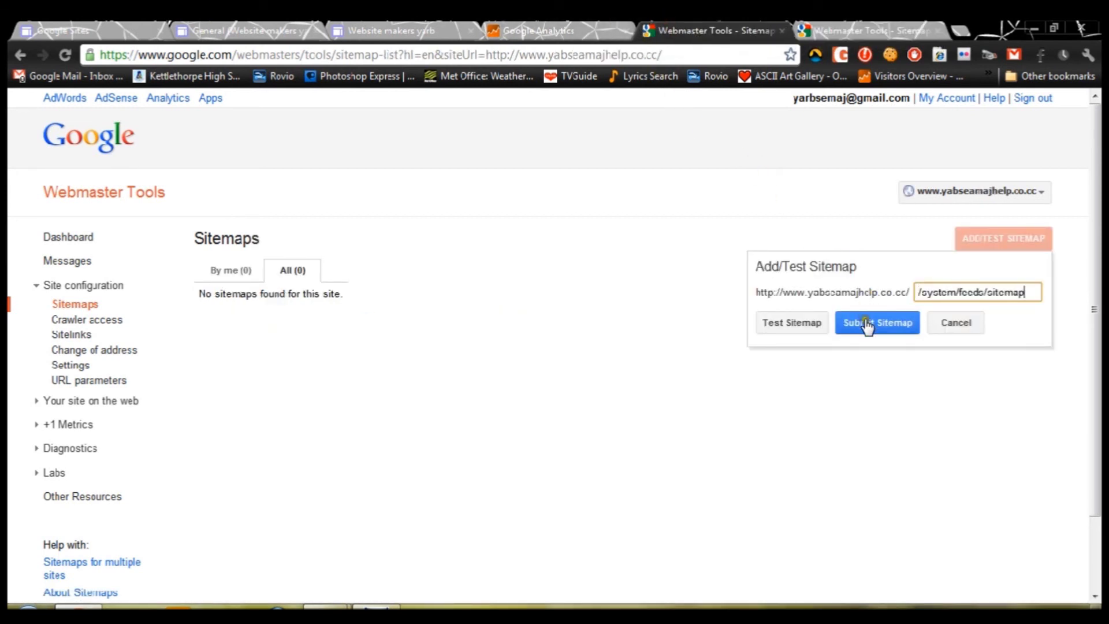
pyautogui.click(865, 321)
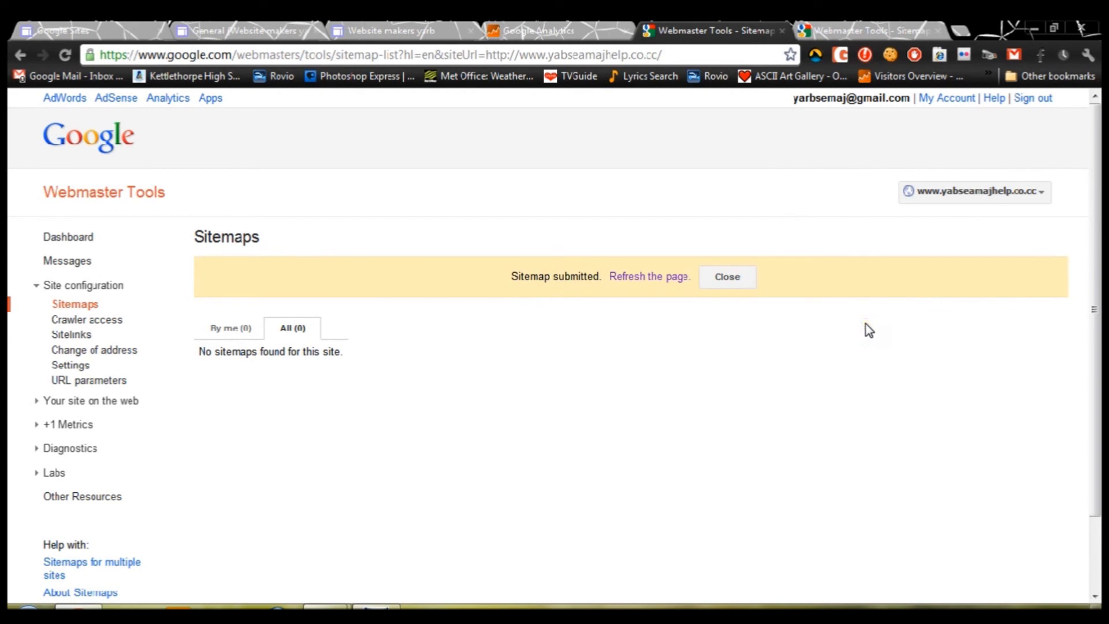
pyautogui.click(633, 277)
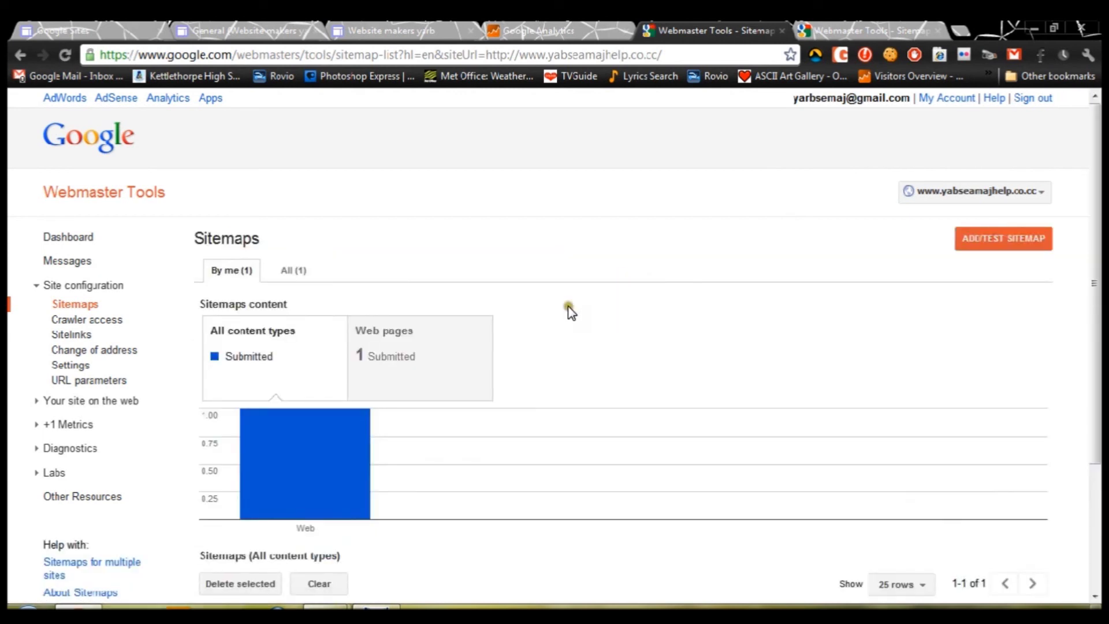
pyautogui.scroll(-3, 258, 356)
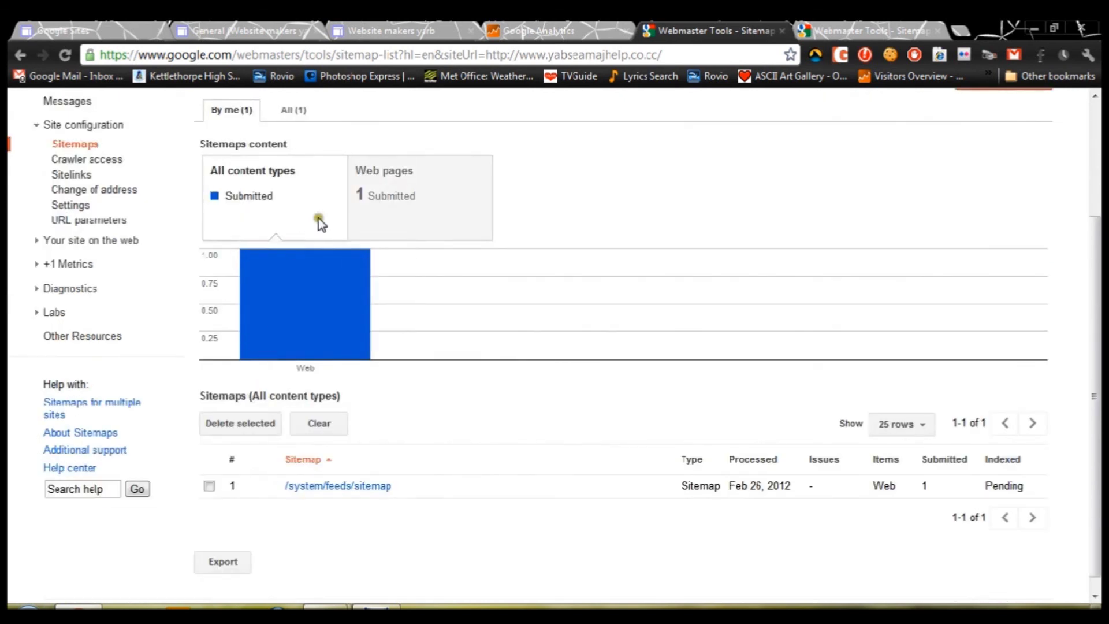
# Test the submitted sitemap and view its no-errors test result
pyautogui.click(341, 488)
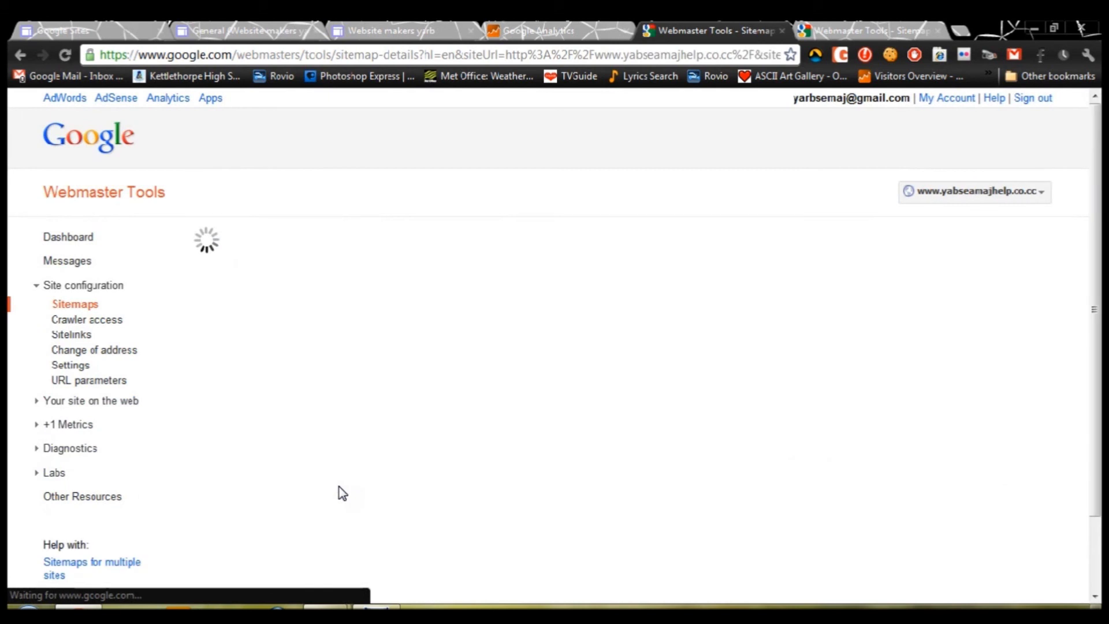
pyautogui.click(899, 242)
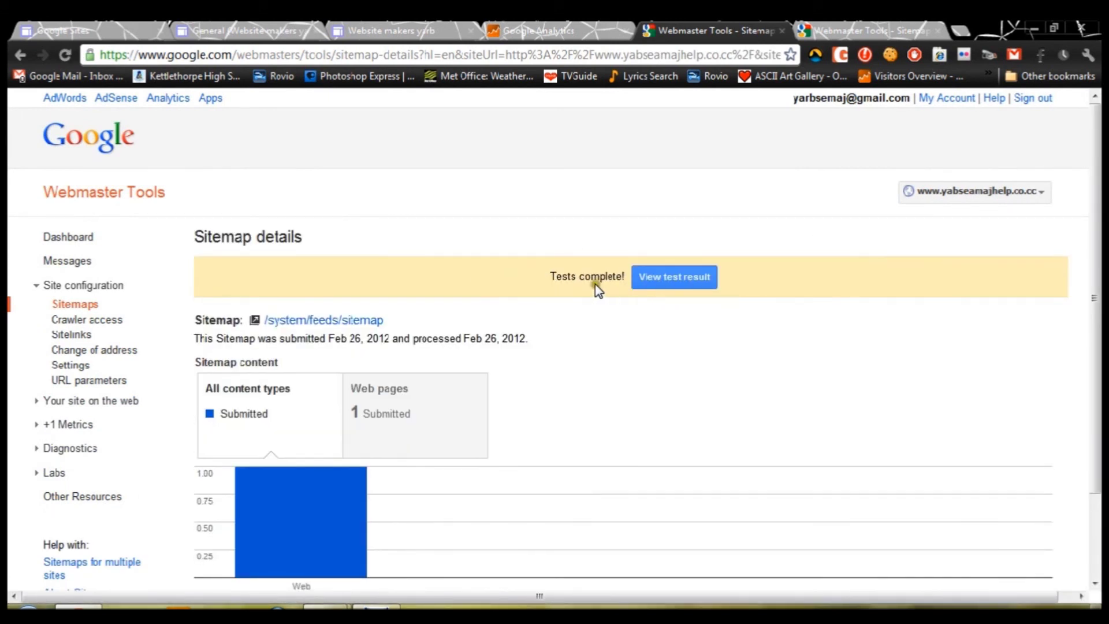
pyautogui.click(679, 283)
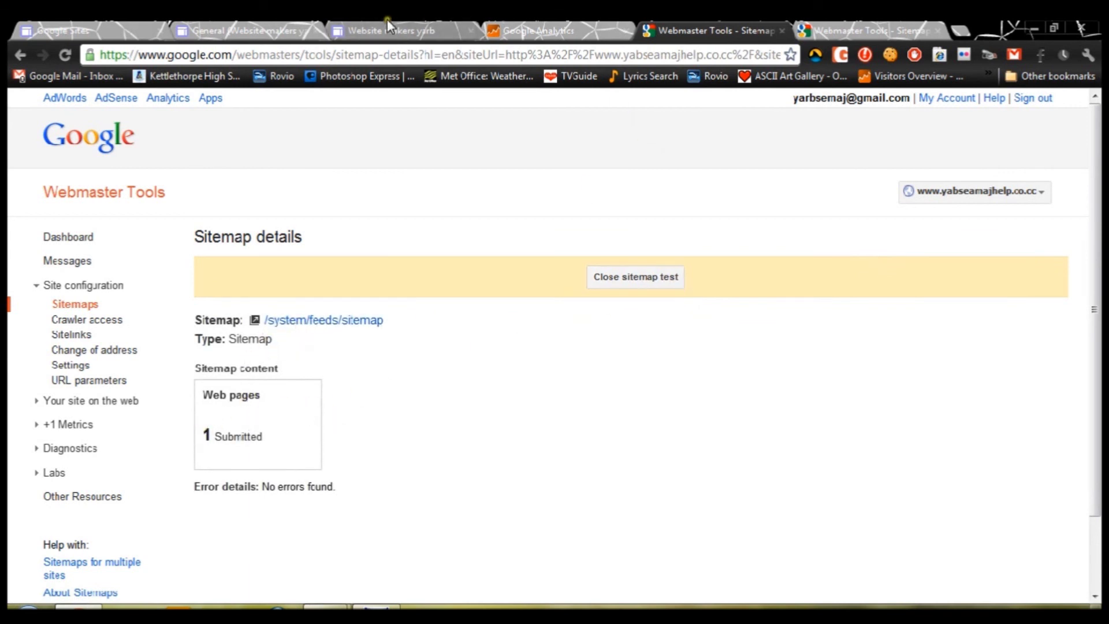
pyautogui.click(405, 28)
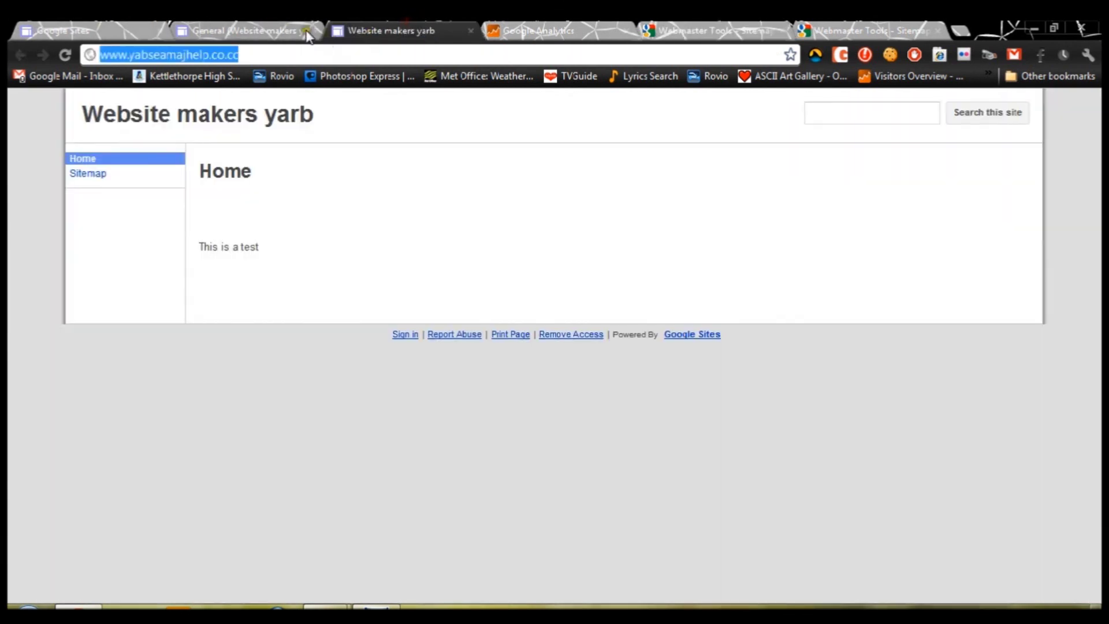
# After checking the site and settings tabs, close the /system/feeds/sitemap test result
pyautogui.click(273, 26)
pyautogui.click(329, 26)
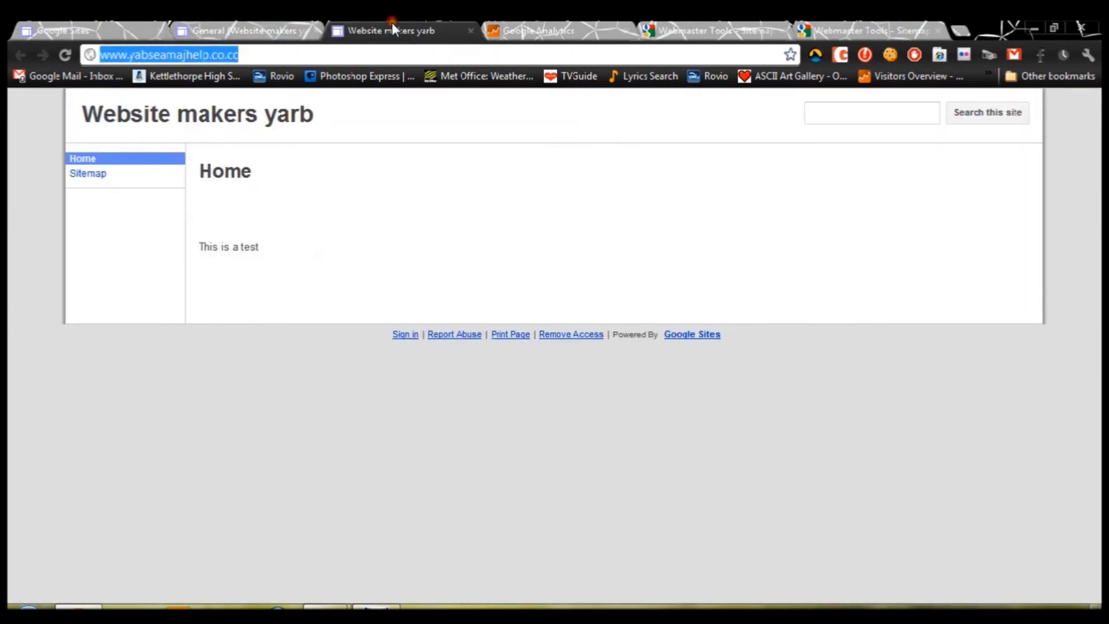
pyautogui.click(209, 26)
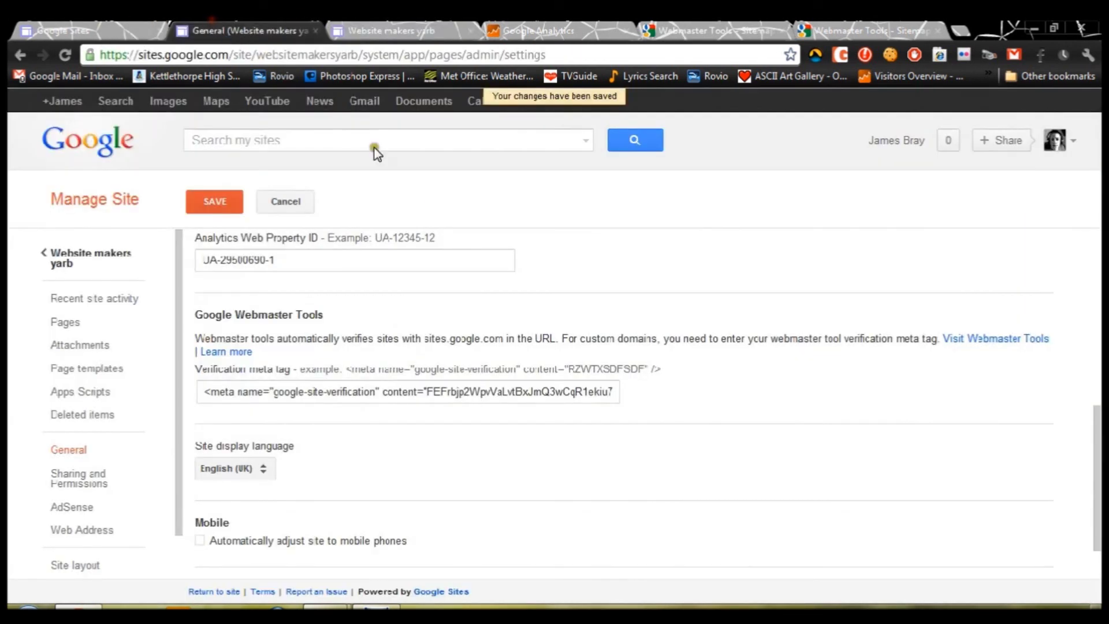
pyautogui.click(383, 23)
pyautogui.click(699, 22)
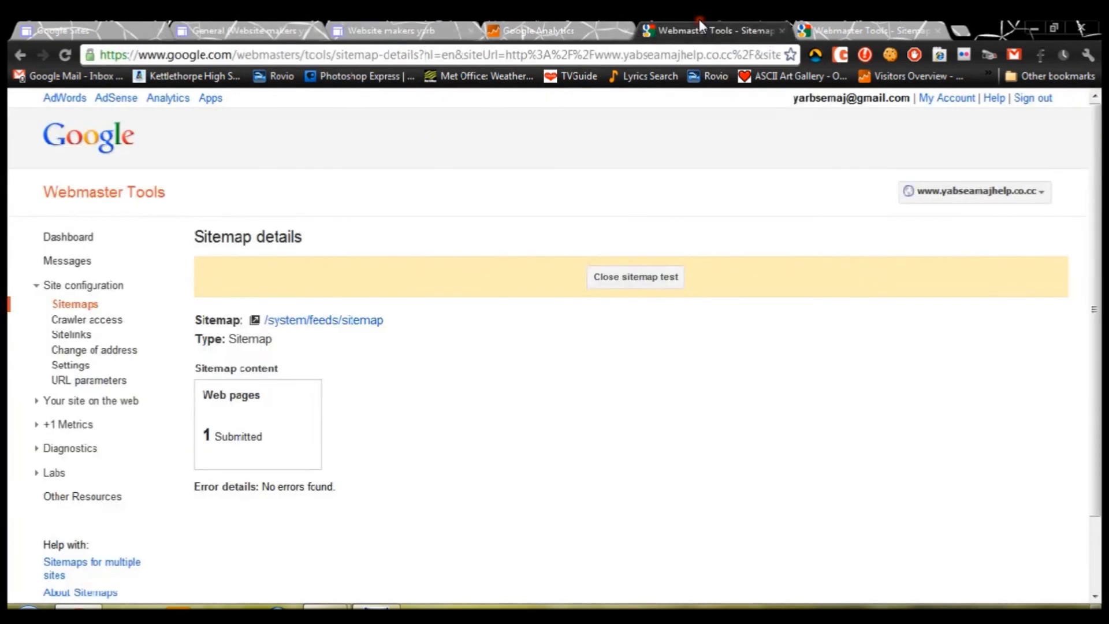
pyautogui.click(633, 282)
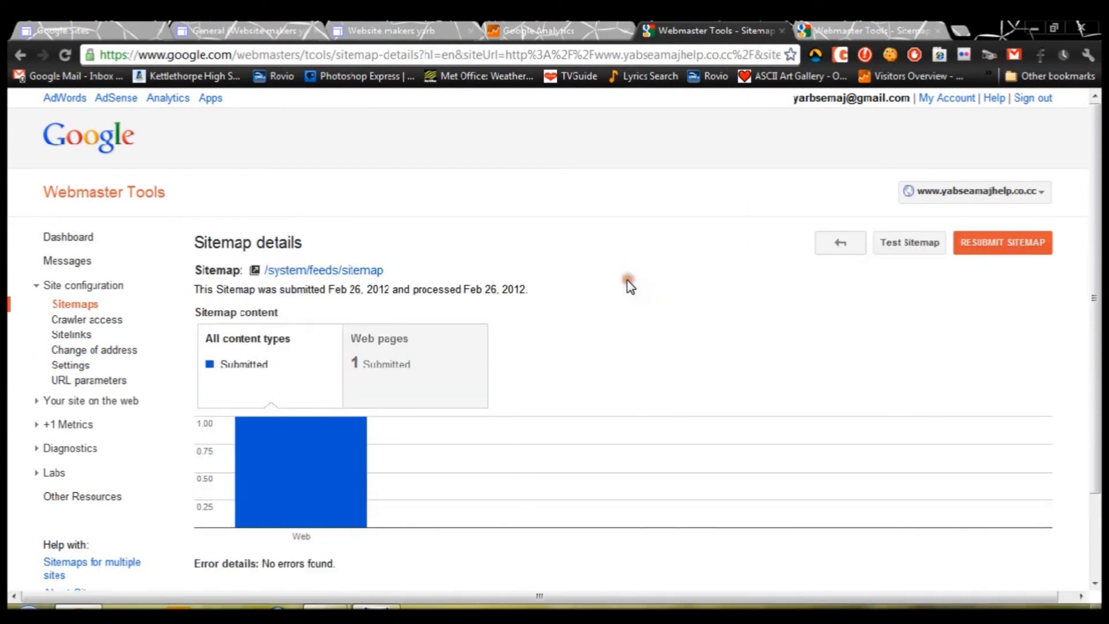